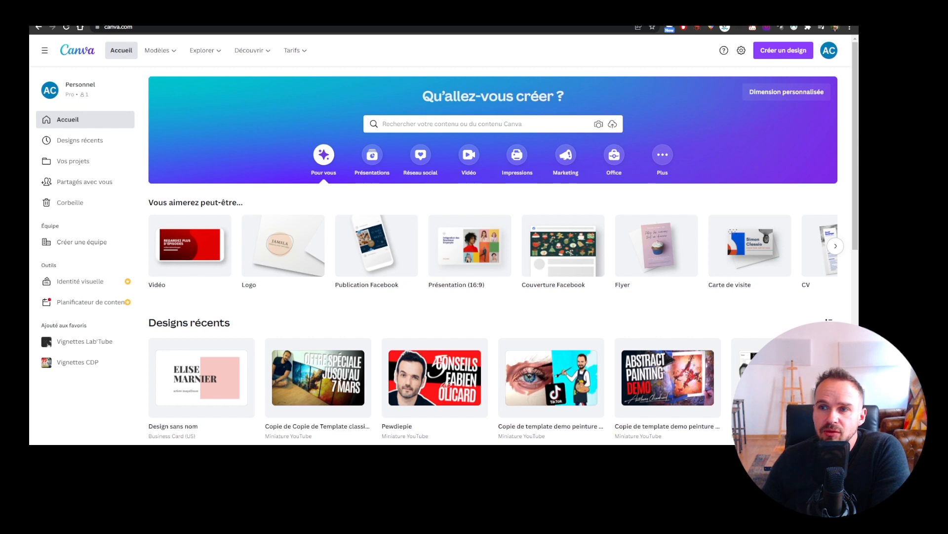
# Create a new blank design in the Logo format
pyautogui.click(776, 51)
pyautogui.click(707, 124)
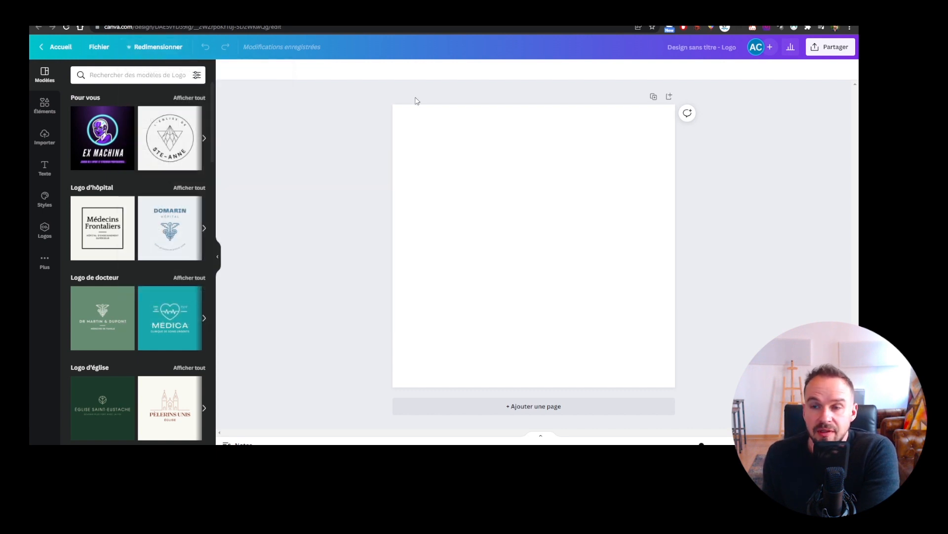
# Review the custom dimensions and preset sizes available for resizing the blank logo design
pyautogui.click(157, 48)
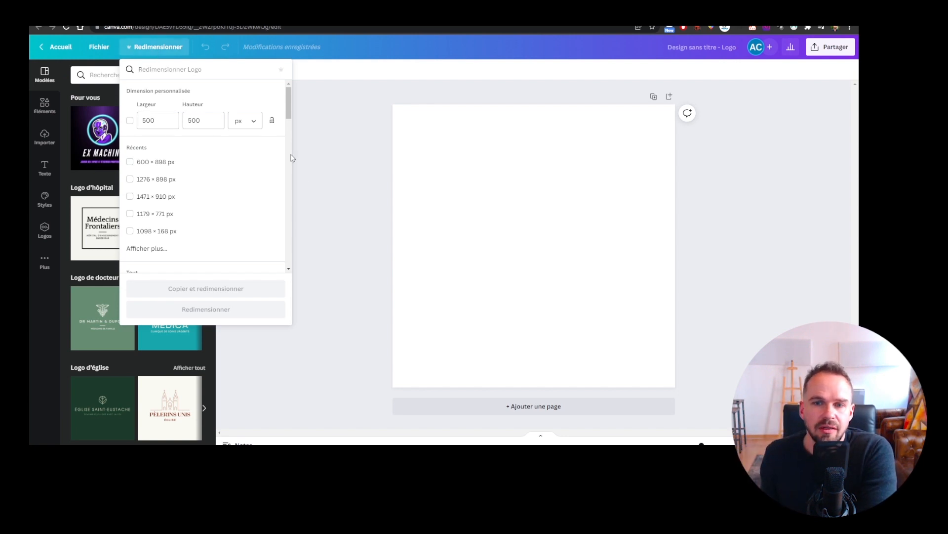
pyautogui.scroll(-4, 192, 165)
pyautogui.scroll(4, 192, 165)
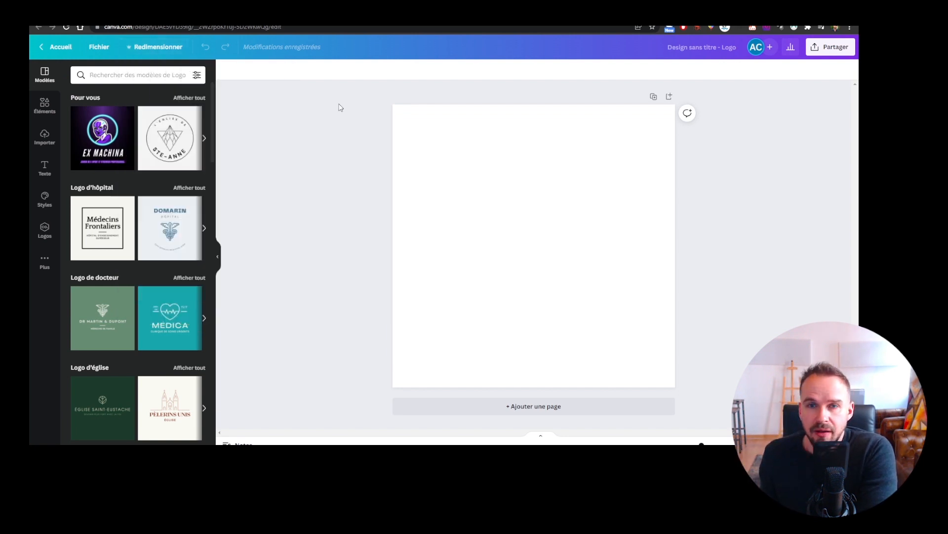
pyautogui.click(339, 108)
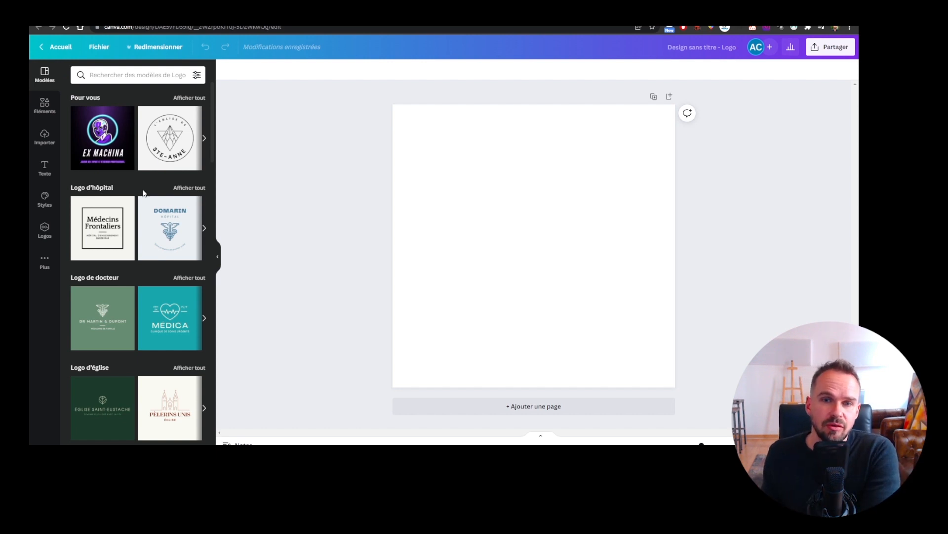
# Browse the logo template categories to compare the kinds of logos on offer
pyautogui.scroll(-3, 117, 278)
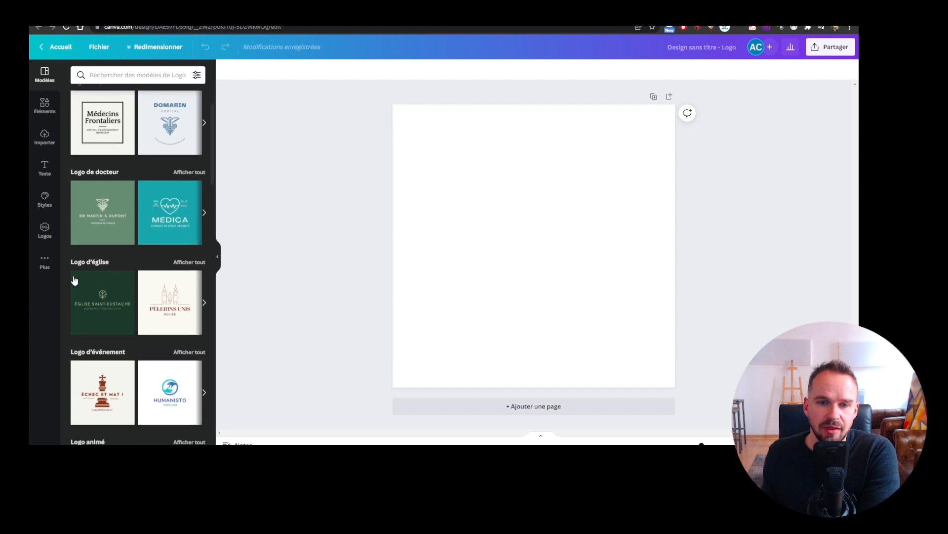
pyautogui.scroll(-4, 74, 280)
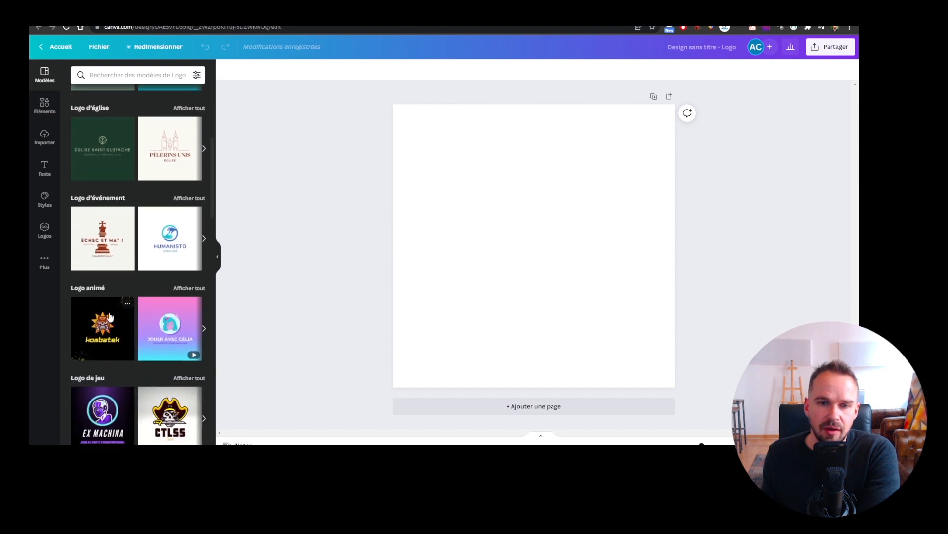
pyautogui.scroll(-3, 110, 317)
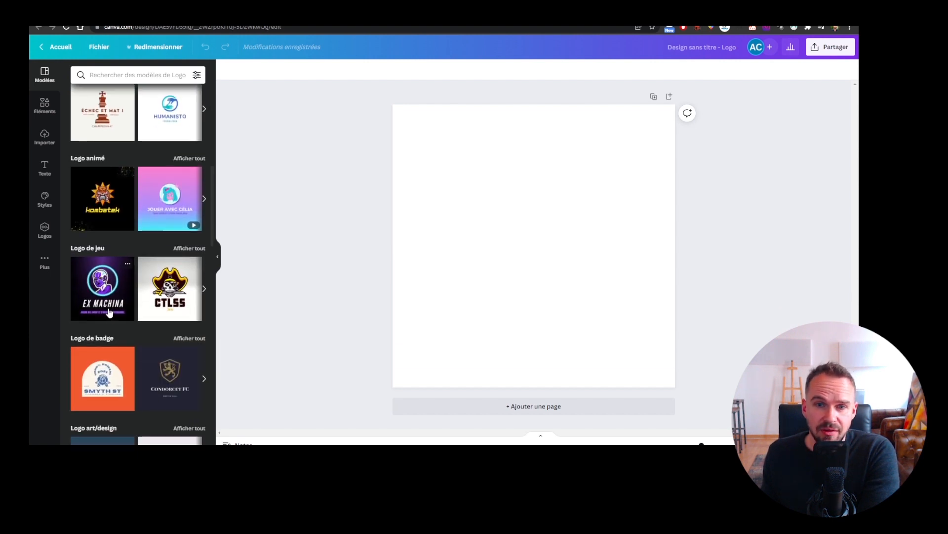
pyautogui.scroll(-2, 111, 325)
pyautogui.scroll(-6, 111, 326)
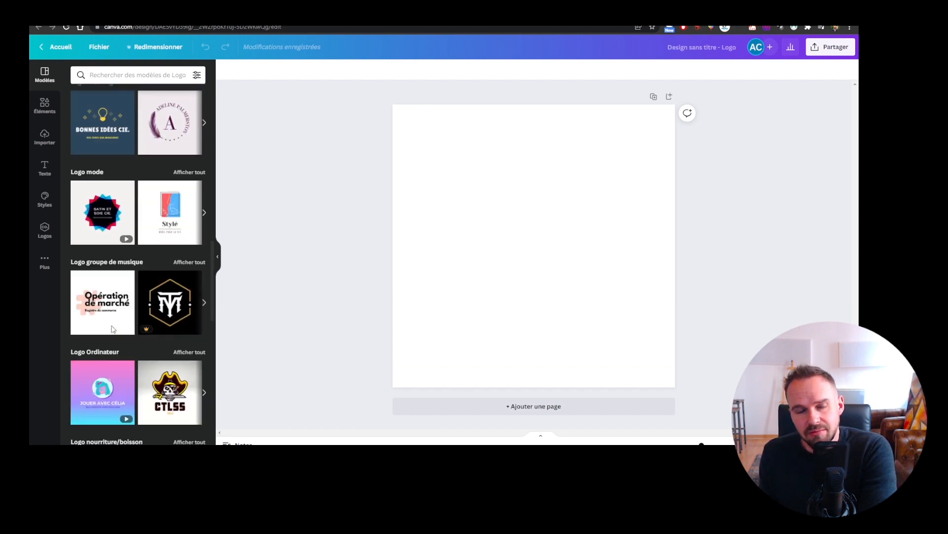
pyautogui.scroll(15, 112, 330)
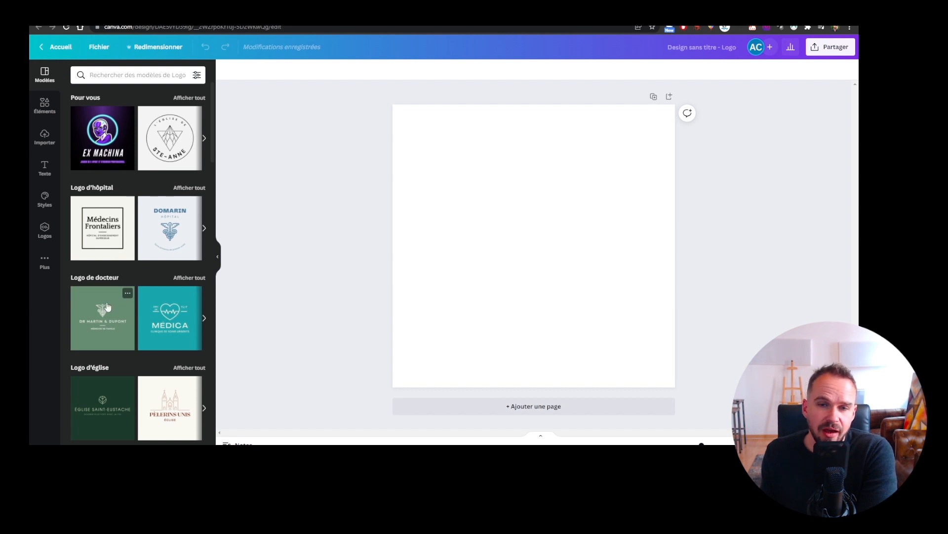
pyautogui.scroll(-10, 119, 247)
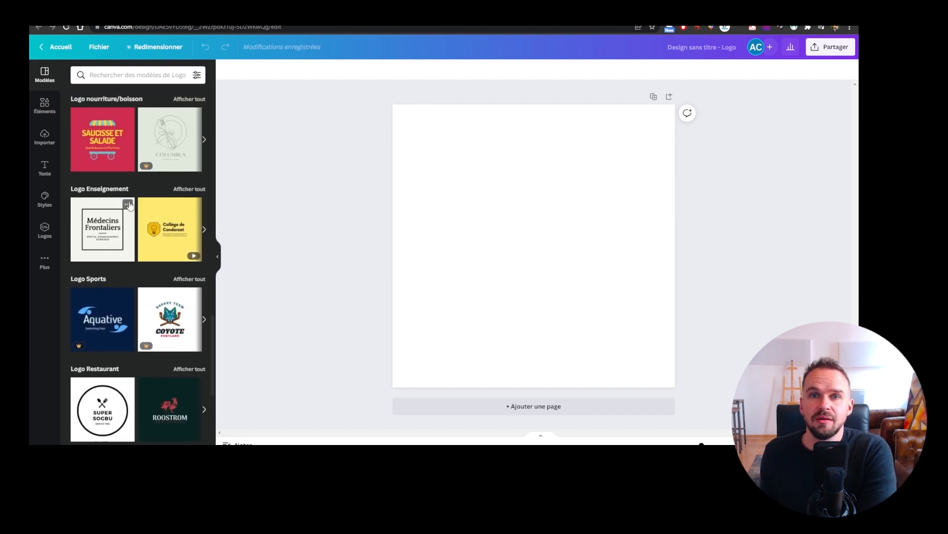
pyautogui.scroll(2, 156, 184)
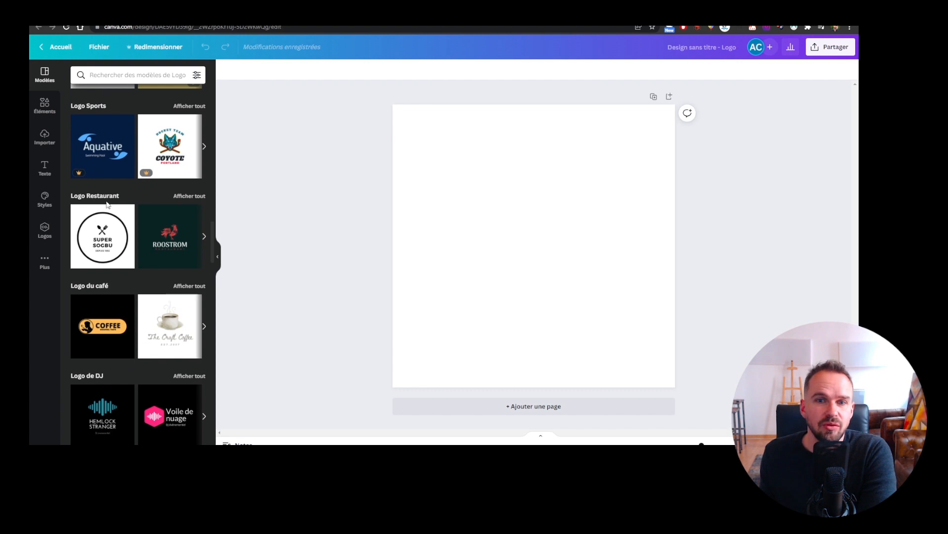
# List all Logo Restaurant templates and apply the white RESTAURANT one with the circled fork-and-spoon icon, dismissing the search tip
pyautogui.click(189, 196)
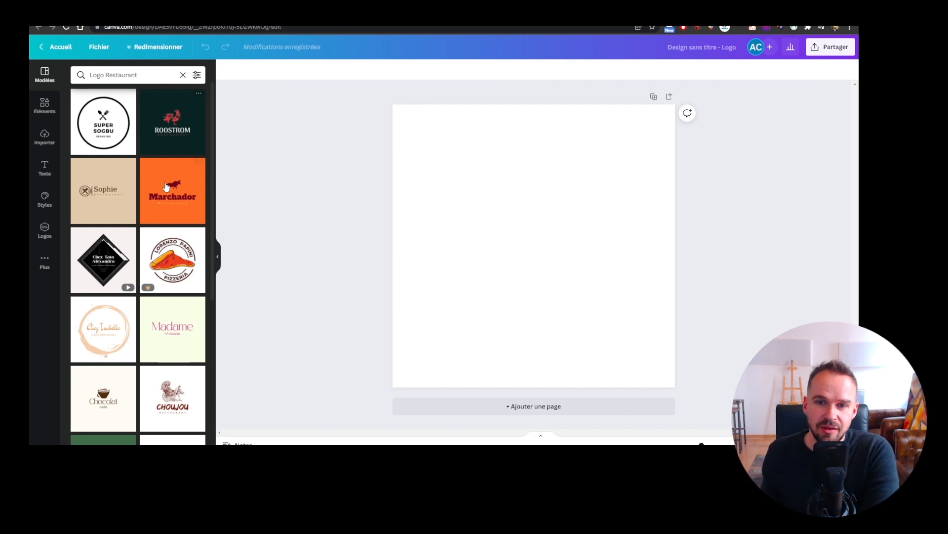
pyautogui.scroll(-7, 166, 186)
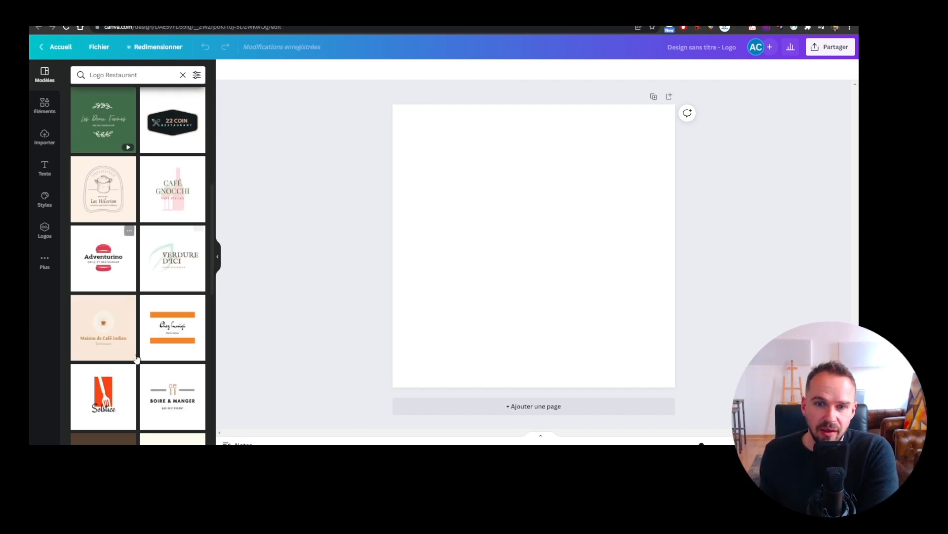
pyautogui.scroll(-3, 137, 358)
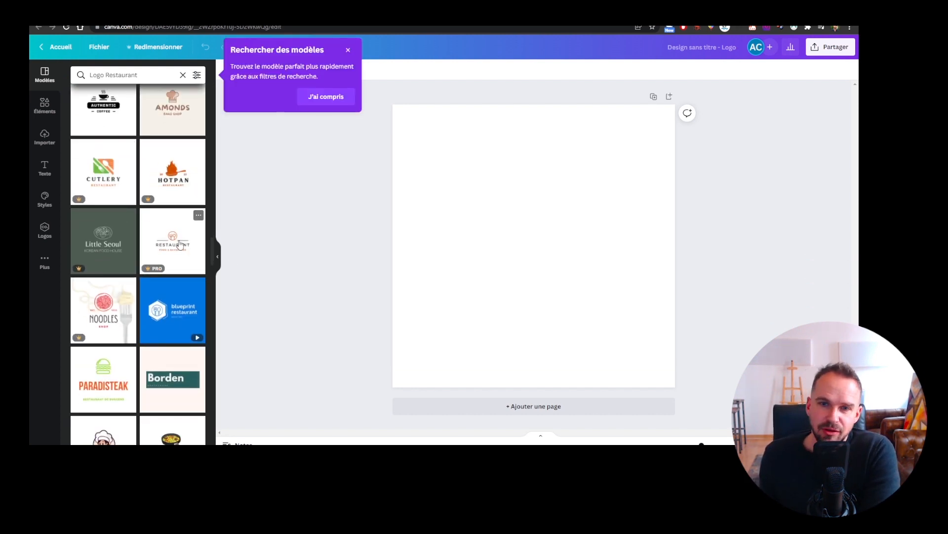
pyautogui.click(178, 243)
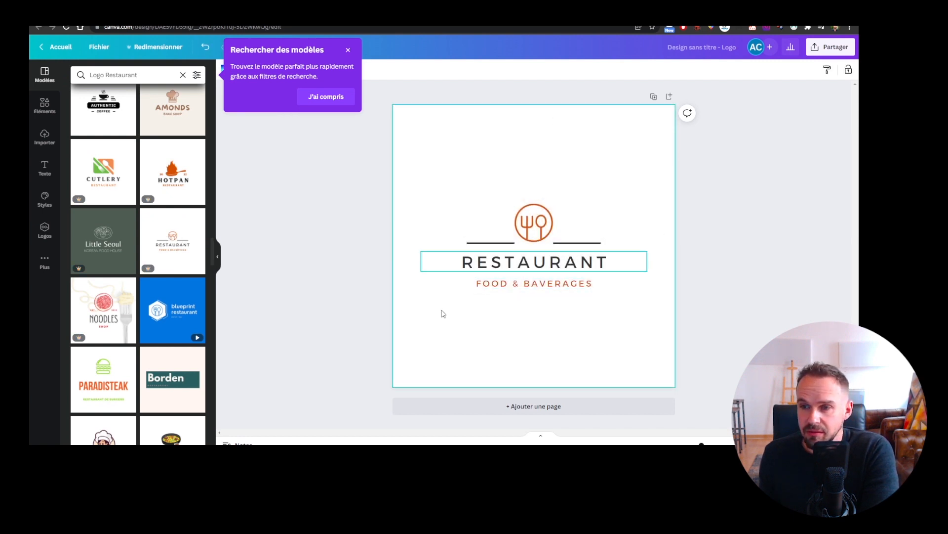
pyautogui.click(327, 98)
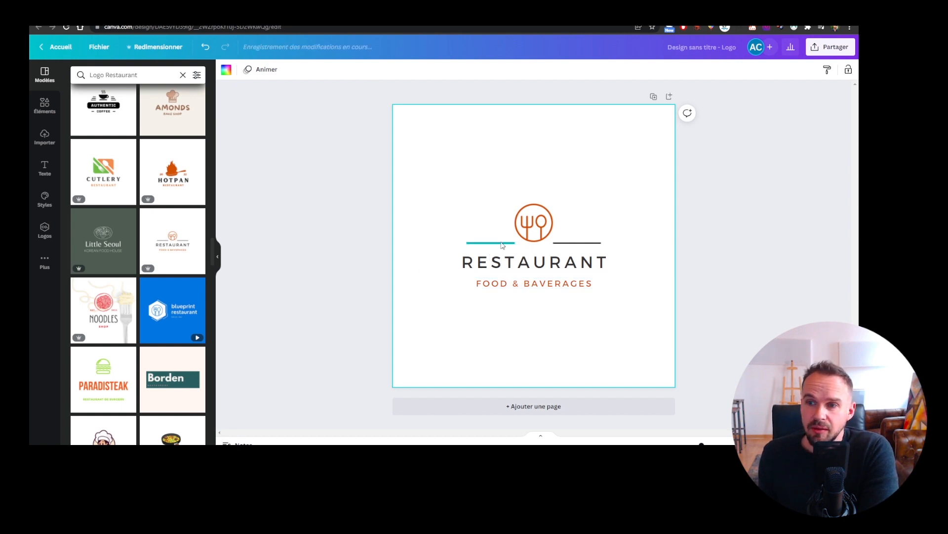
# Replace the logo's RESTAURANT heading with CHEZ TONTON
pyautogui.doubleClick(543, 265)
pyautogui.doubleClick(551, 262)
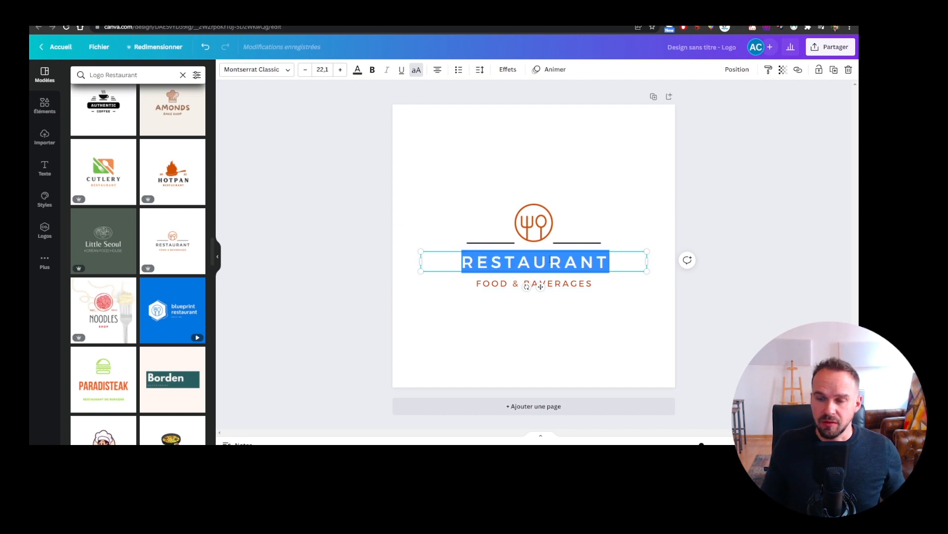
pyautogui.write('CHEZ TONON')
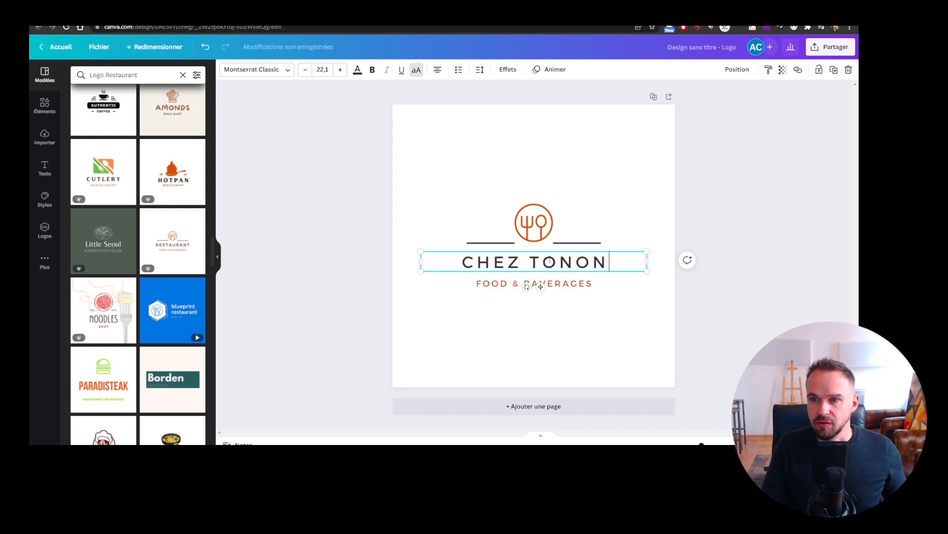
pyautogui.press('BackSpace')
pyautogui.press('BackSpace')
pyautogui.write('TON')
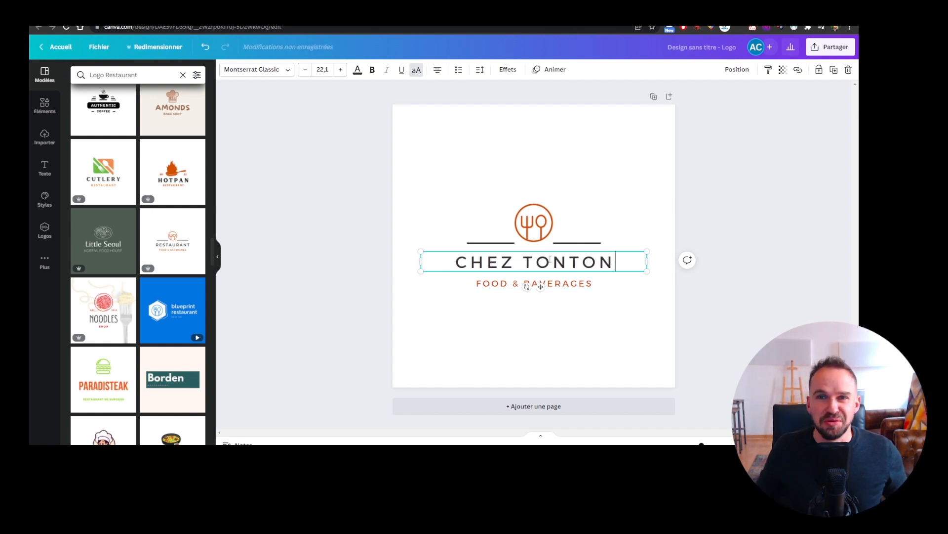
# Replace the tagline under the heading with BURGERS & SALADES and deselect it
pyautogui.click(556, 284)
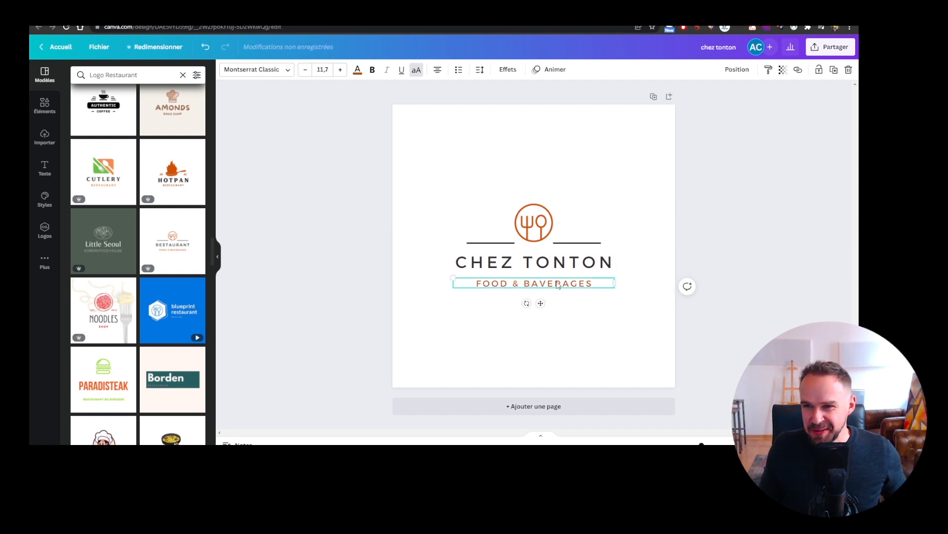
pyautogui.doubleClick(557, 284)
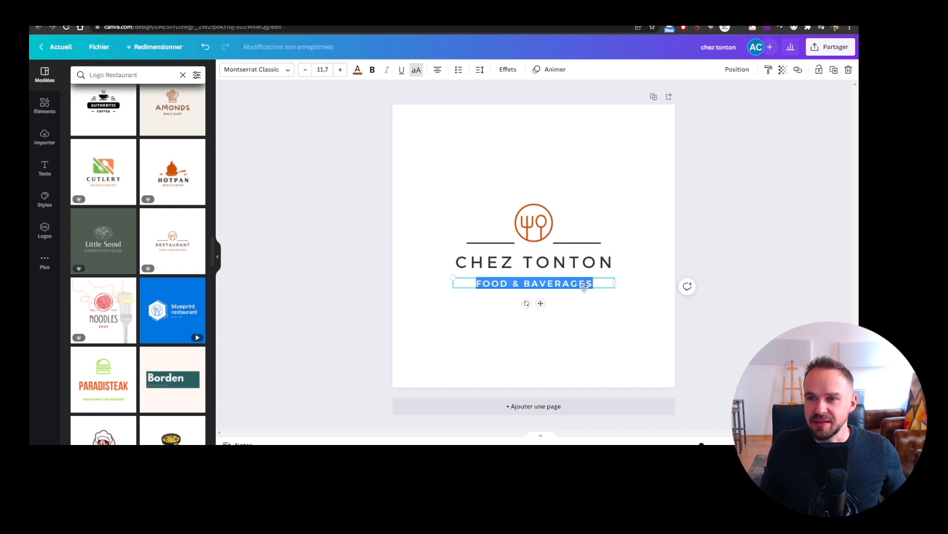
pyautogui.write('BURGERS & ')
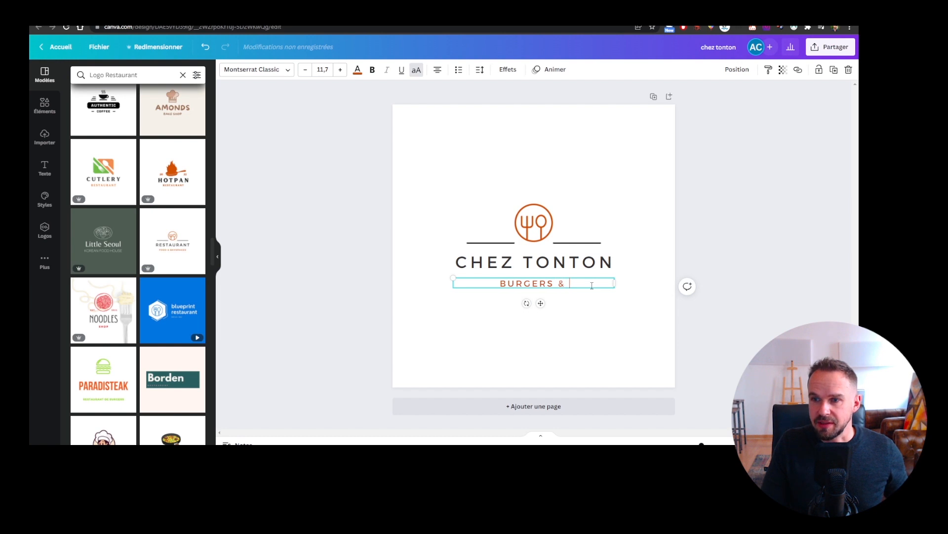
pyautogui.write('SALADES')
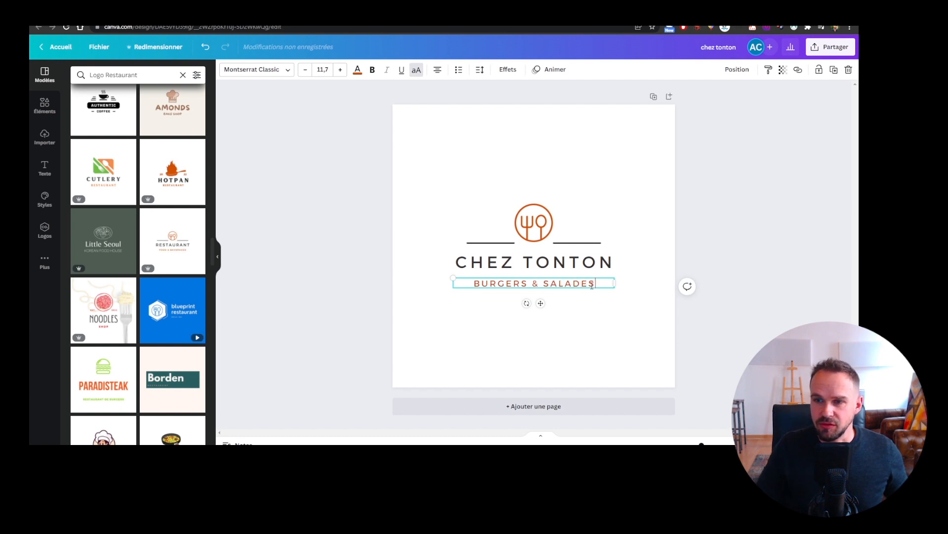
pyautogui.click(535, 327)
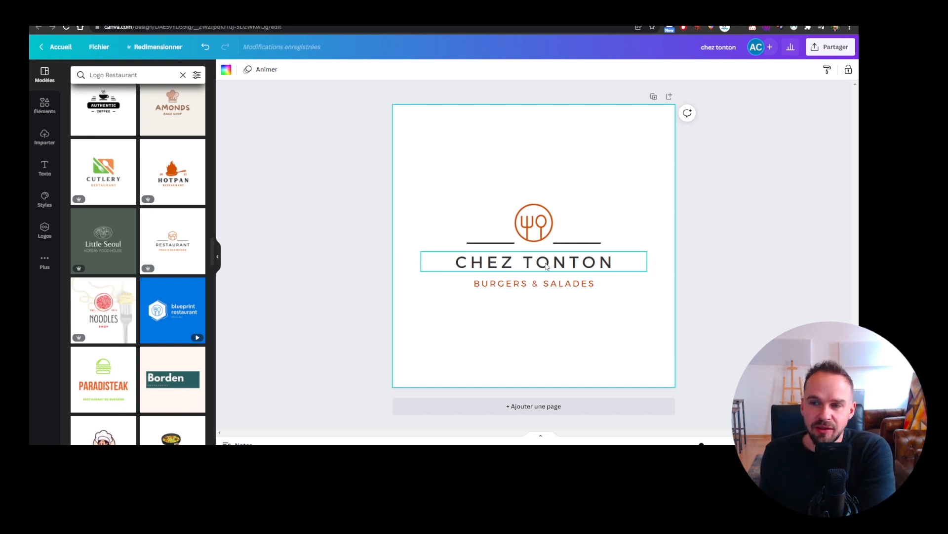
# Set the letter spacing of the CHEZ TONTON heading to 205
pyautogui.click(480, 266)
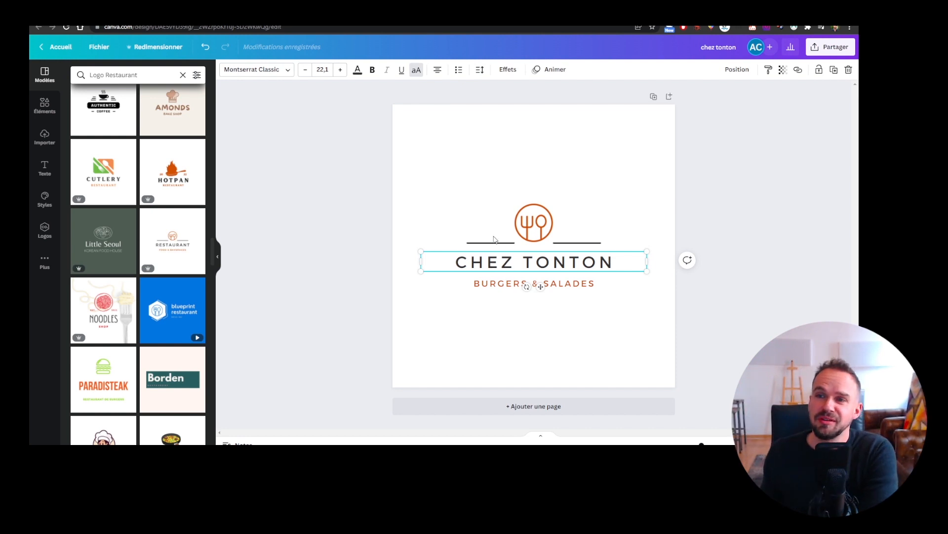
pyautogui.click(483, 73)
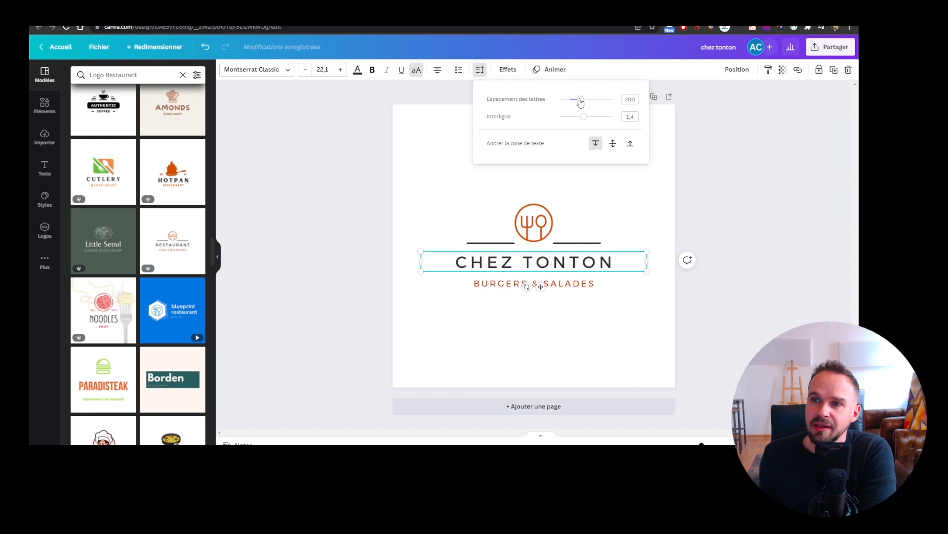
pyautogui.moveTo(580, 102); pyautogui.dragTo(575, 102)
pyautogui.moveTo(583, 101); pyautogui.dragTo(582, 101)
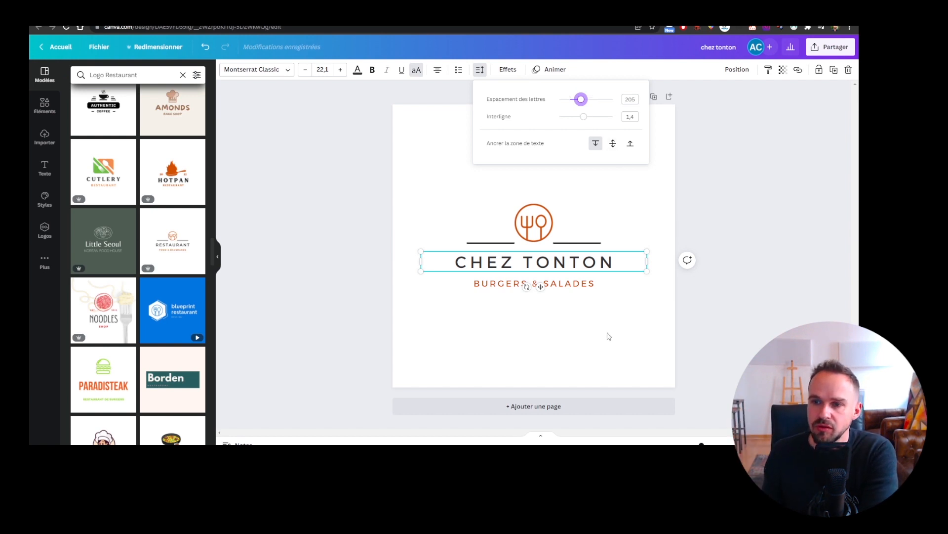
pyautogui.click(580, 288)
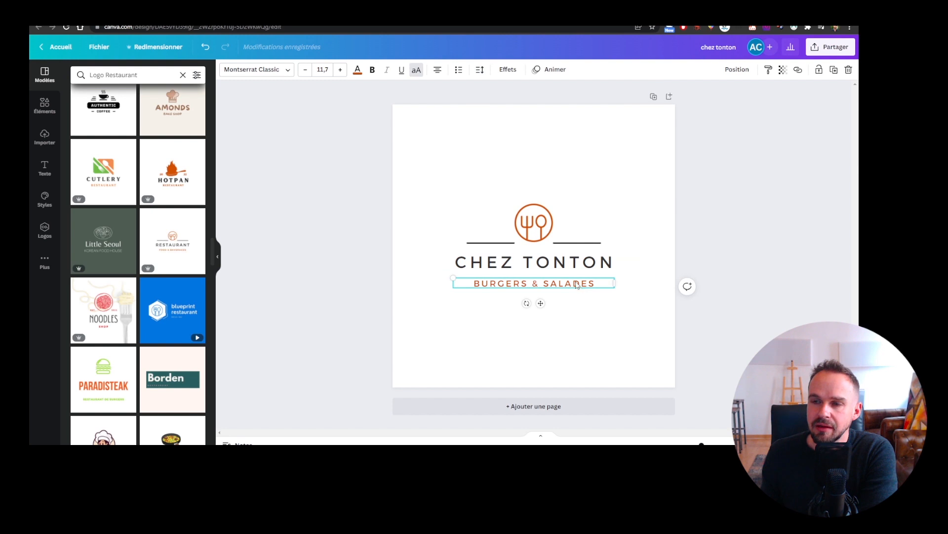
pyautogui.click(543, 263)
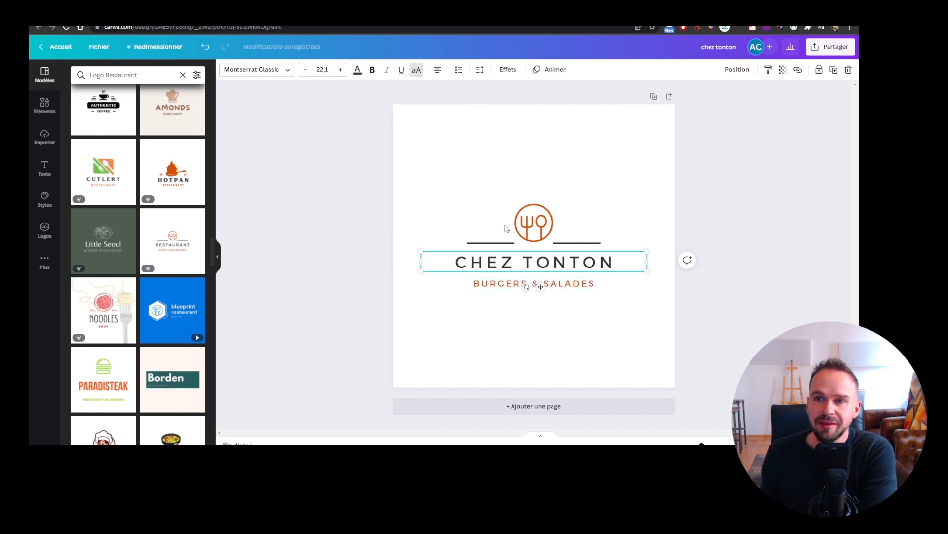
pyautogui.click(565, 289)
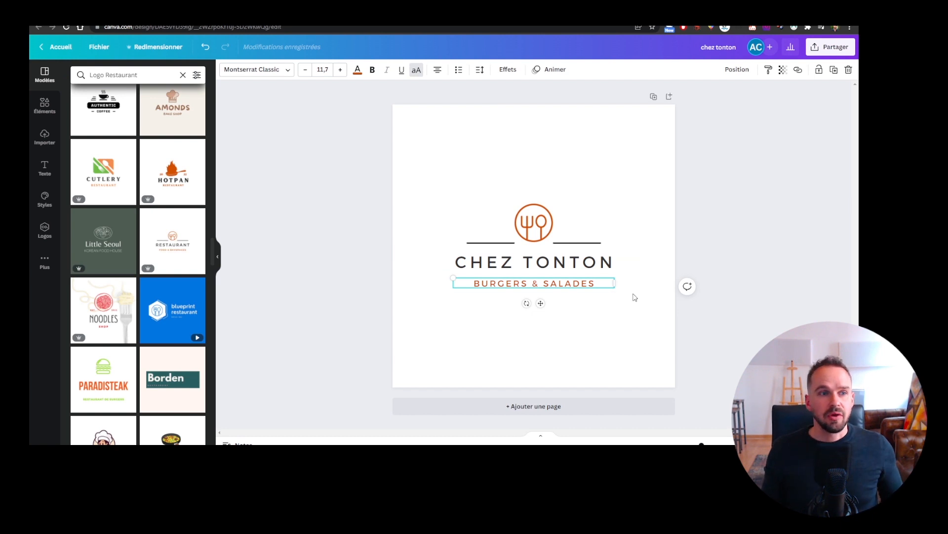
pyautogui.click(603, 341)
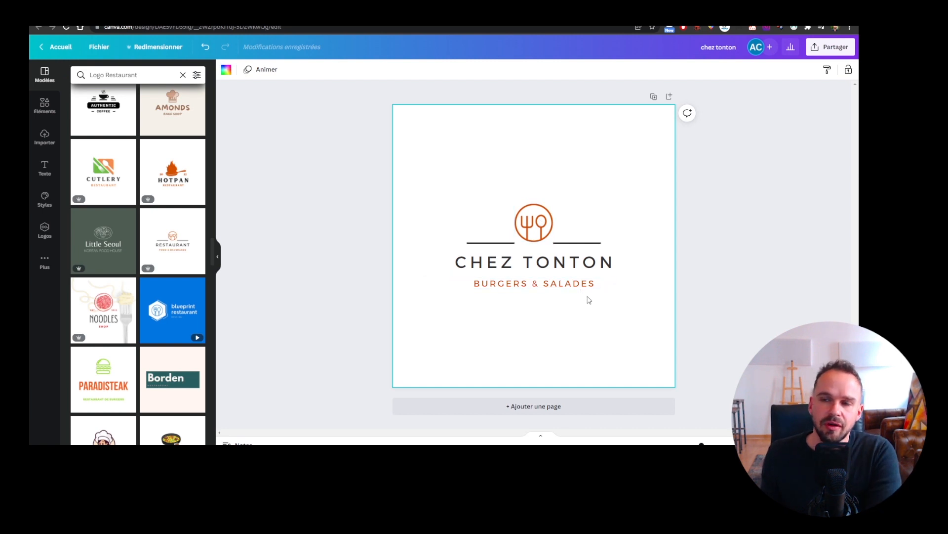
# Delete the circled fork-and-spoon icon above the heading and search the design elements for "burger"
pyautogui.click(544, 228)
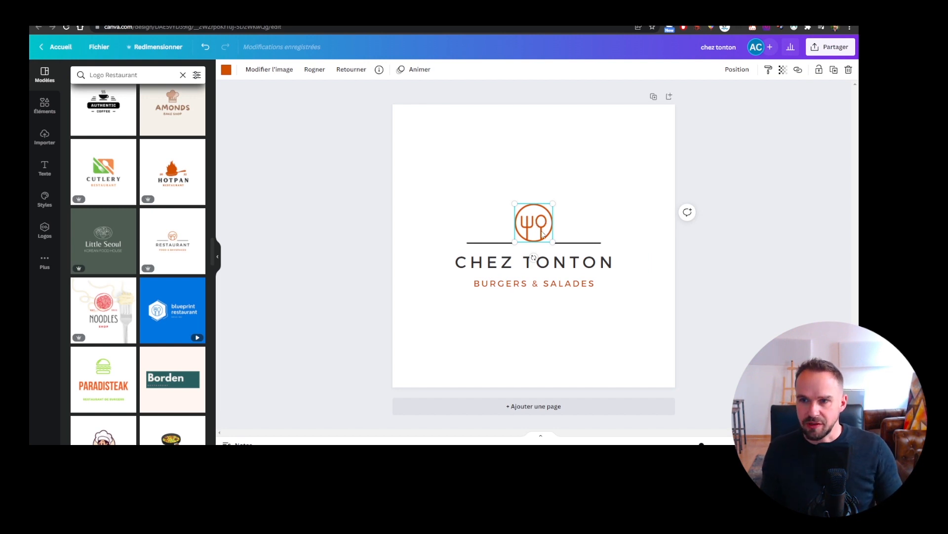
pyautogui.press('Delete')
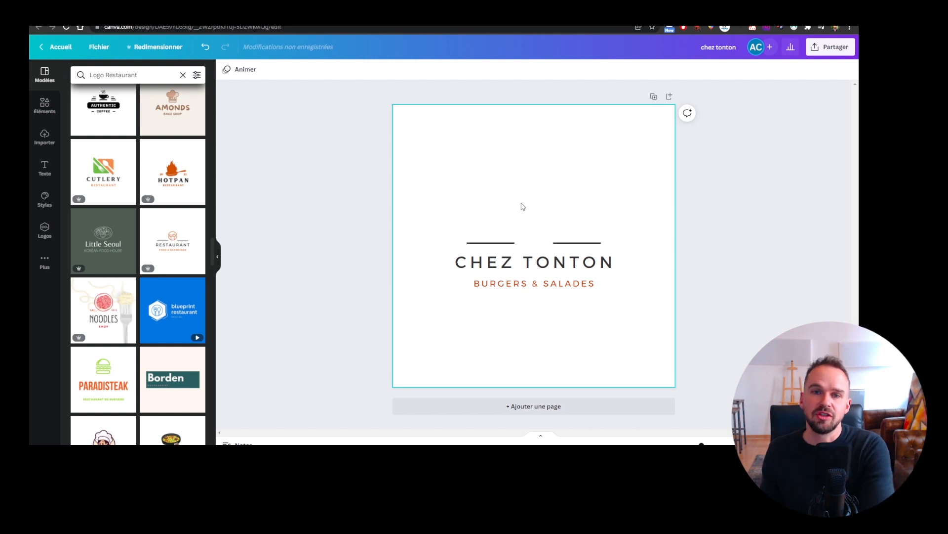
pyautogui.click(45, 102)
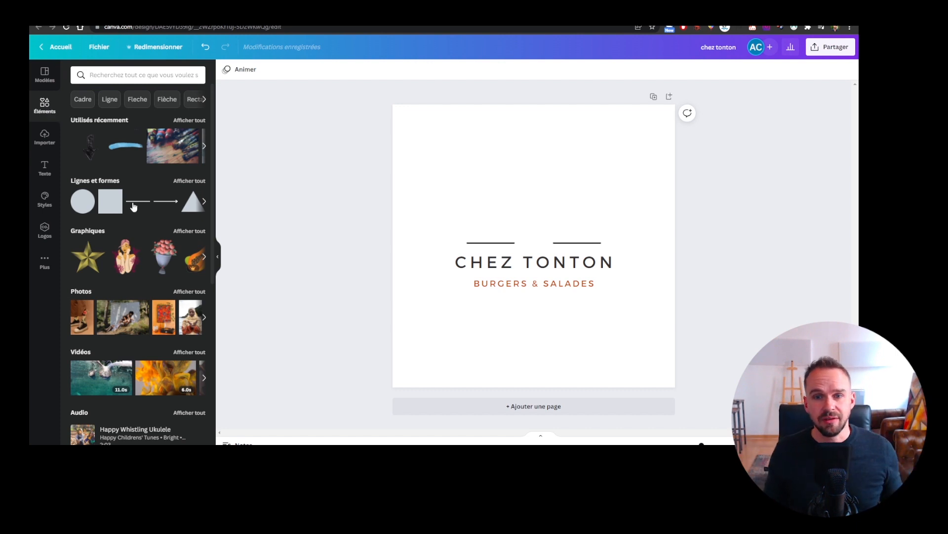
pyautogui.click(108, 76)
pyautogui.write('burger')
pyautogui.press('Return')
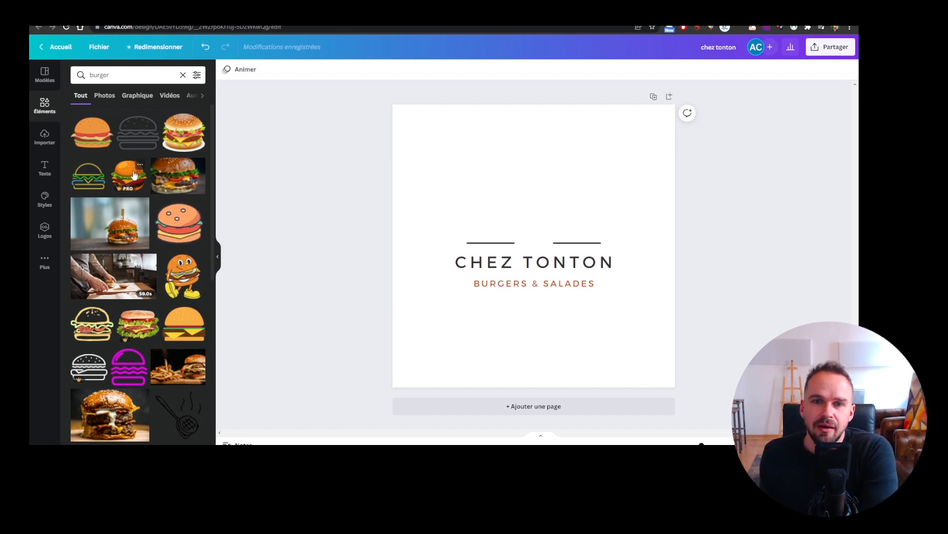
# Try the full-colour burger with lettuce and cheese at a reduced size between the two lines above CHEZ TONTON, and remove it
pyautogui.moveTo(134, 175); pyautogui.dragTo(564, 200)
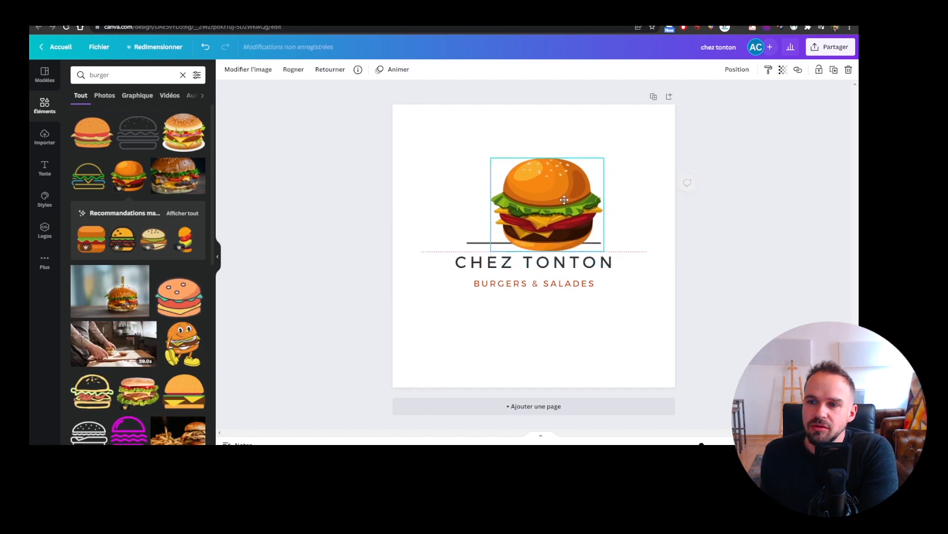
pyautogui.moveTo(603, 250); pyautogui.dragTo(558, 206)
pyautogui.moveTo(522, 178); pyautogui.dragTo(536, 223)
pyautogui.moveTo(564, 251); pyautogui.dragTo(527, 227)
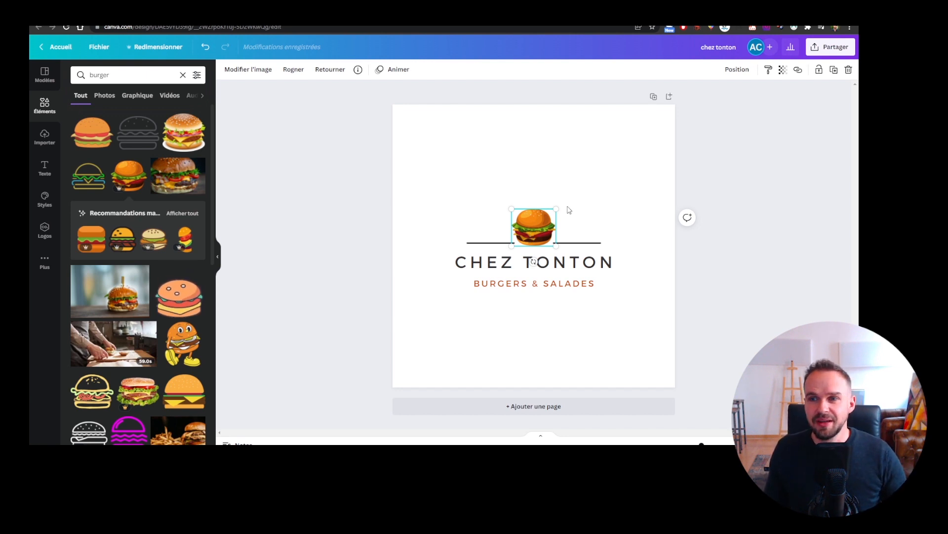
pyautogui.press('Delete')
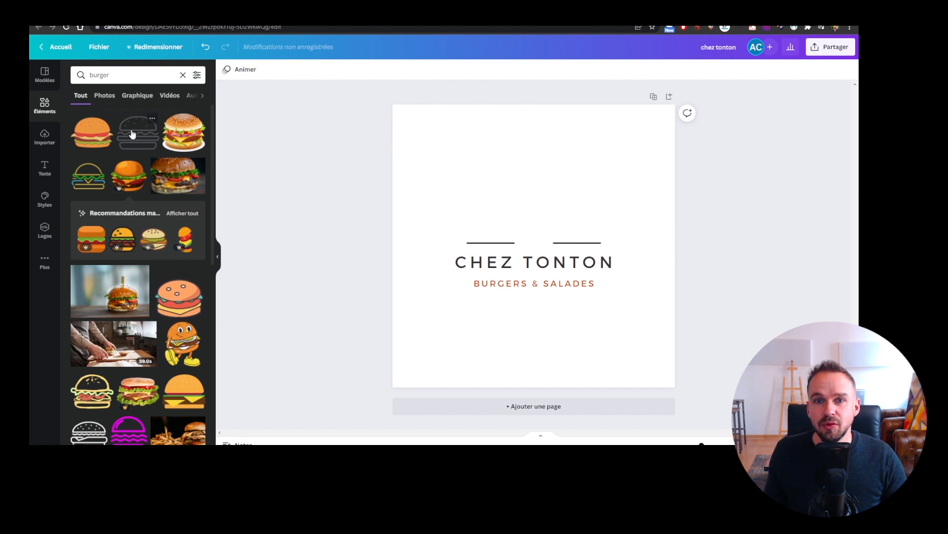
# Add the outline burger graphic and enlarge it, centred between the two lines above the CHEZ TONTON heading
pyautogui.click(132, 134)
pyautogui.moveTo(536, 235)
pyautogui.mouseDown()
pyautogui.moveTo(536, 163)
pyautogui.moveTo(552, 265)
pyautogui.moveTo(538, 244)
pyautogui.mouseUp()
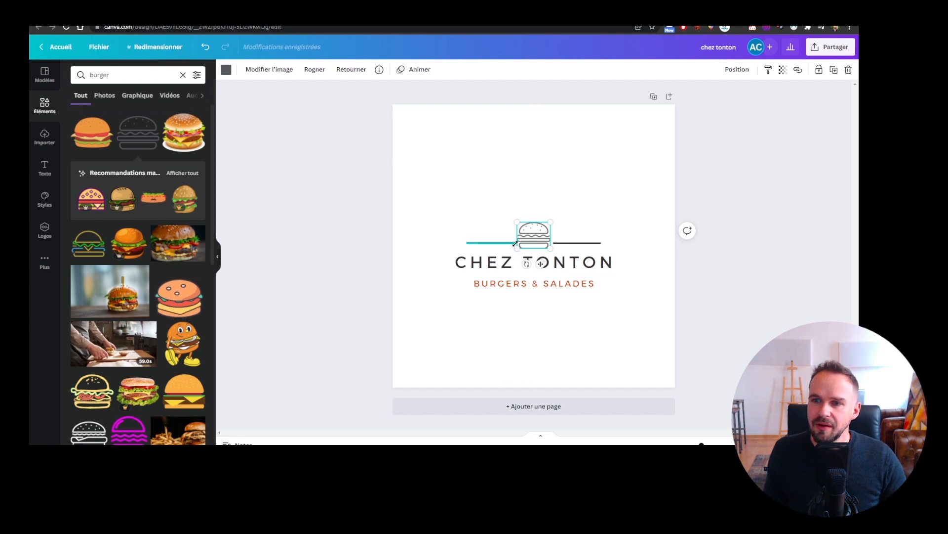
pyautogui.click(568, 203)
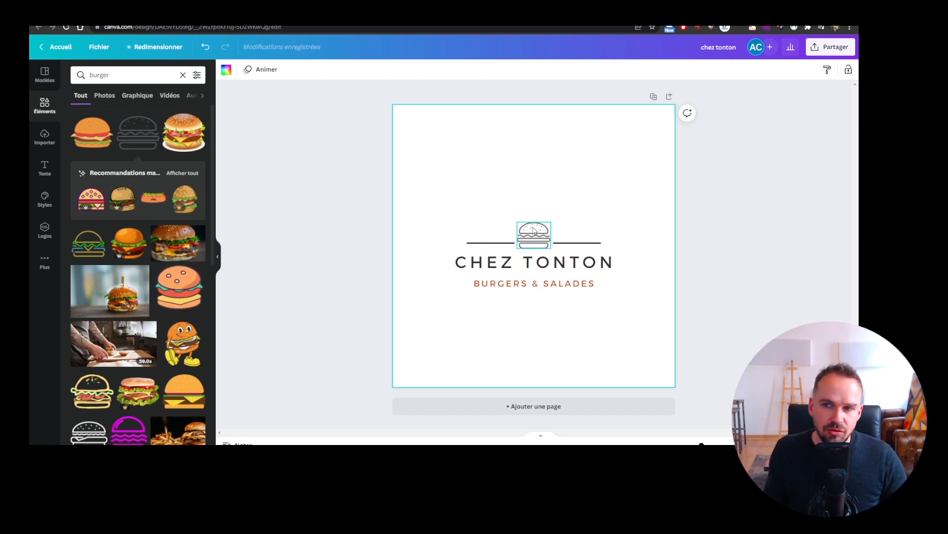
pyautogui.click(533, 229)
pyautogui.moveTo(552, 221); pyautogui.dragTo(493, 243)
# Shorten the inner ends of the lines on both sides of the burger to leave a gap around it
pyautogui.click(512, 242)
pyautogui.click(574, 244)
pyautogui.moveTo(554, 243); pyautogui.dragTo(572, 243)
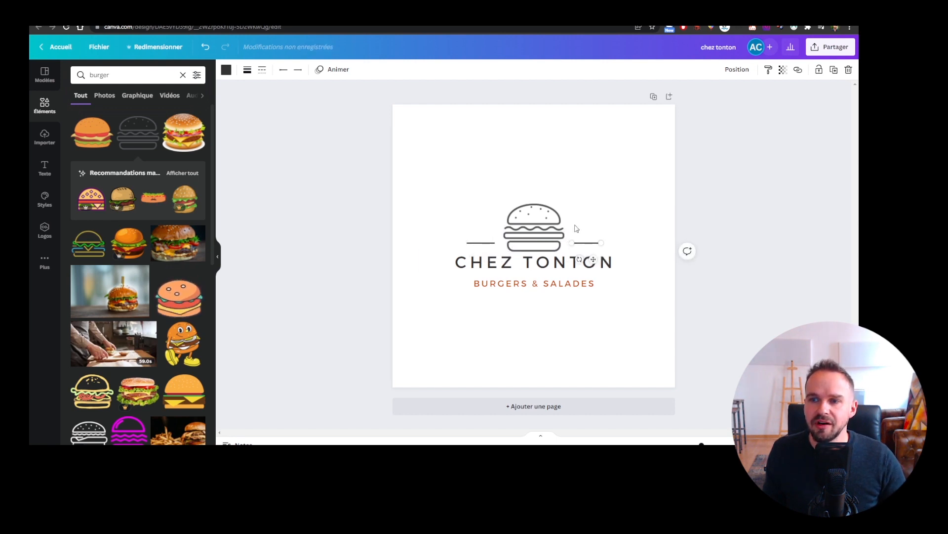
pyautogui.click(572, 213)
# Shrink the burger graphic slightly and shift the CHEZ TONTON heading and its tagline together a little lower
pyautogui.click(540, 213)
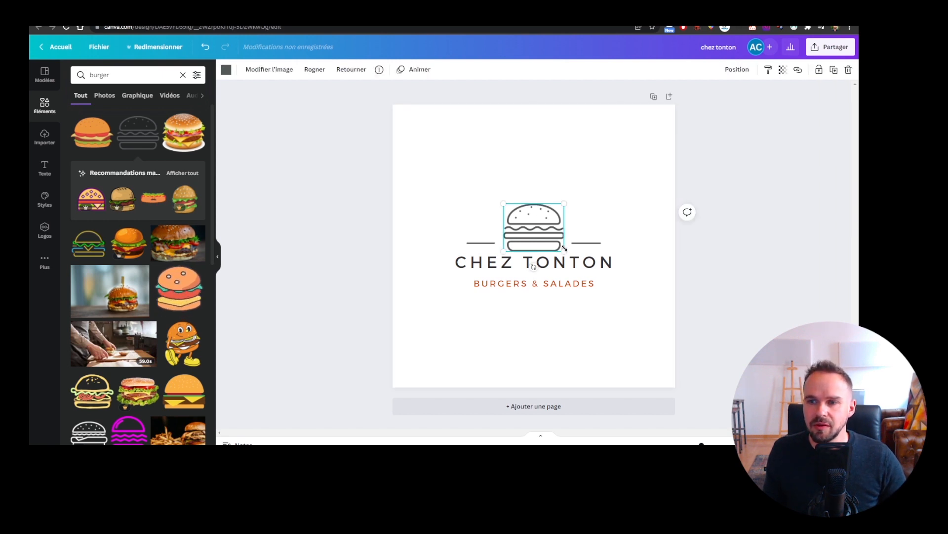
pyautogui.moveTo(651, 333); pyautogui.dragTo(431, 267)
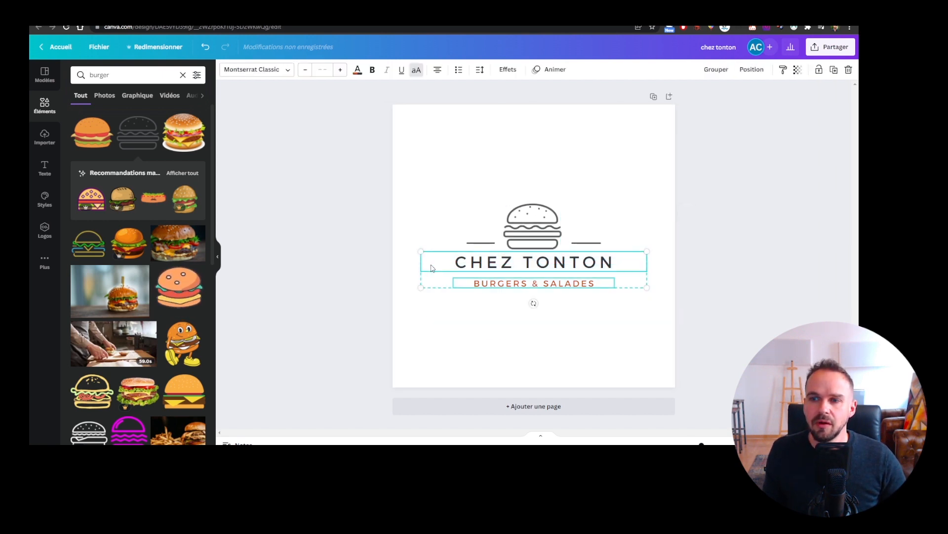
pyautogui.hotkey('shift', 'Down')
pyautogui.press('Up')
pyautogui.press('Up')
pyautogui.press('Up')
pyautogui.press('Up')
pyautogui.press('Up')
pyautogui.press('Up')
pyautogui.press('Up')
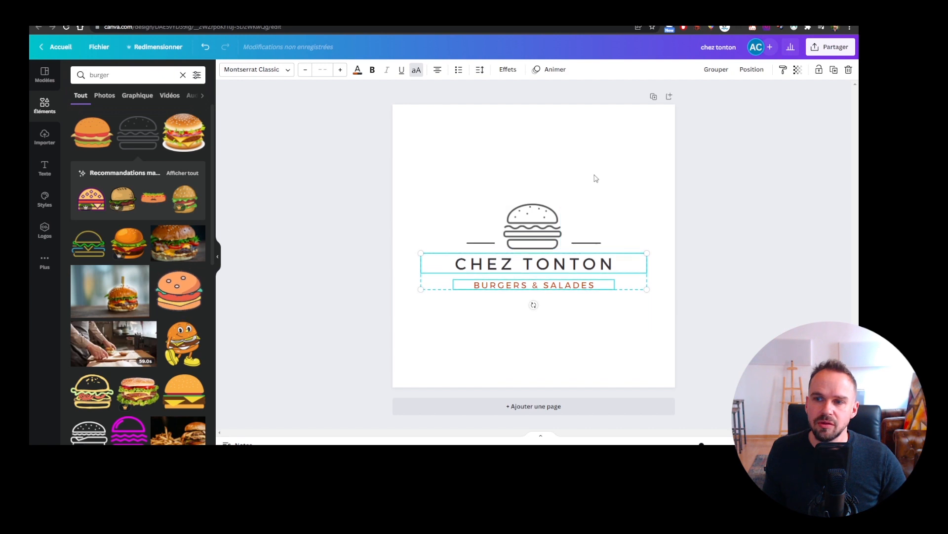
# Centre the burger graphic horizontally on the page above the heading
pyautogui.click(517, 232)
pyautogui.moveTo(517, 232); pyautogui.dragTo(518, 232)
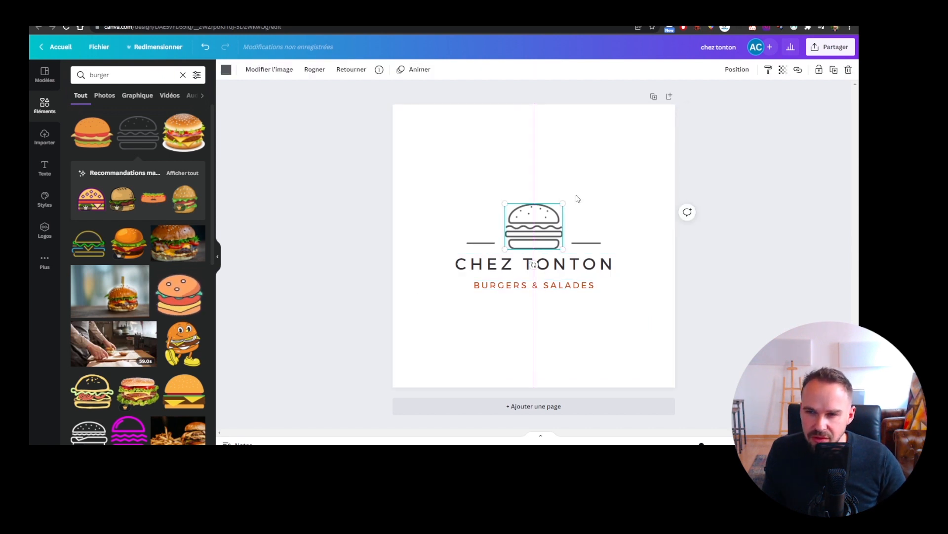
pyautogui.click(621, 296)
pyautogui.click(552, 235)
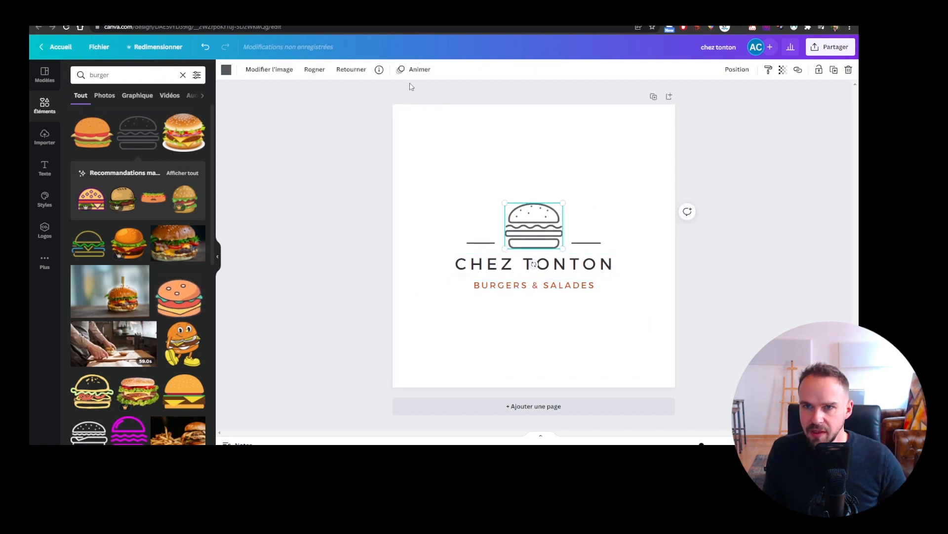
# Recolour the burger graphic with the document's darkest grey so it matches the two side lines, and deselect it
pyautogui.click(482, 244)
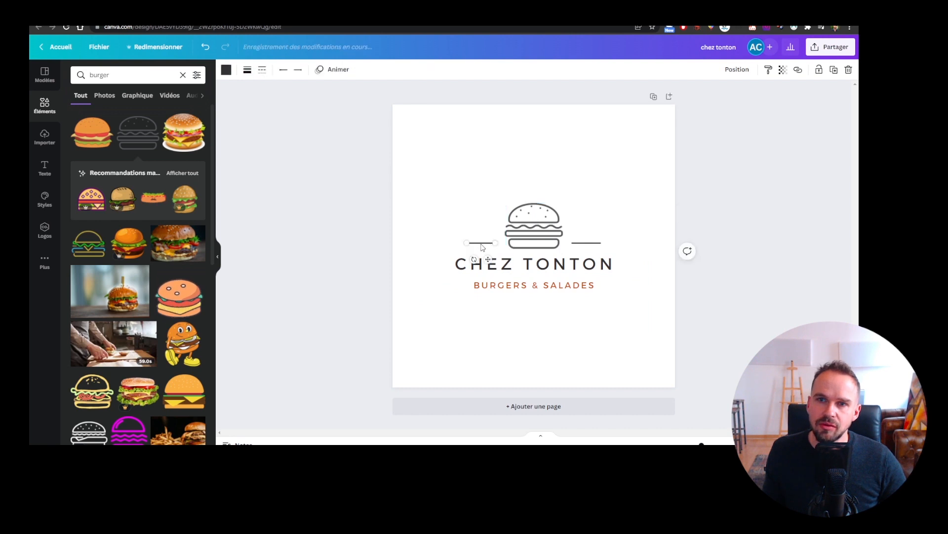
pyautogui.click(534, 232)
pyautogui.click(227, 69)
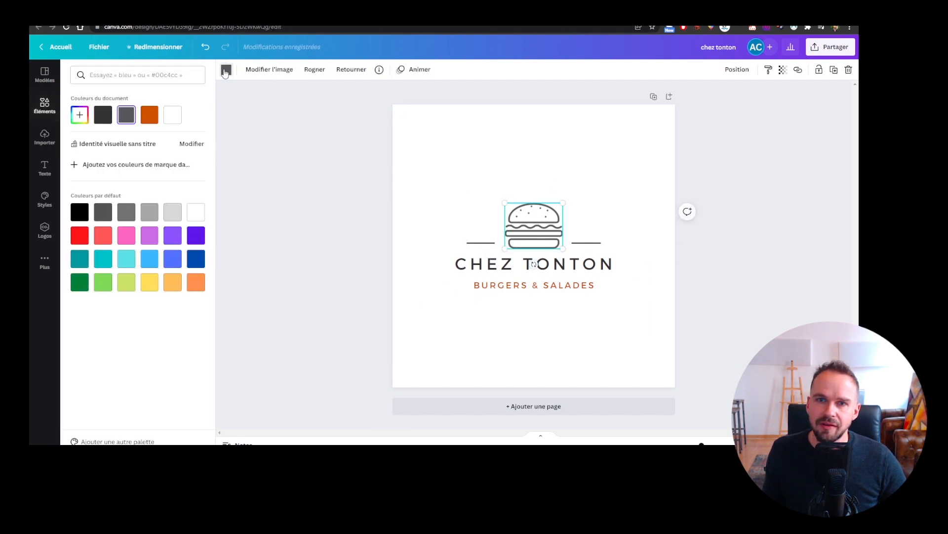
pyautogui.click(101, 117)
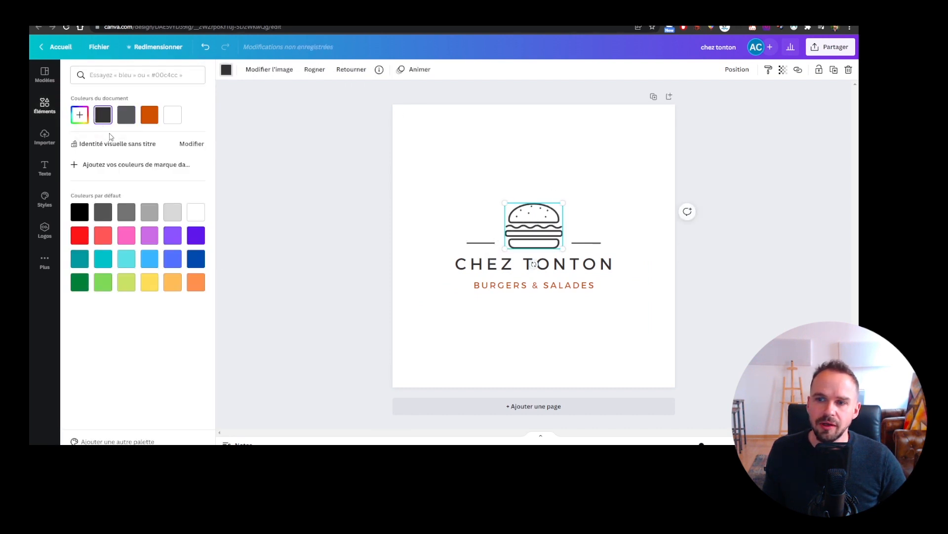
pyautogui.click(493, 189)
pyautogui.click(563, 173)
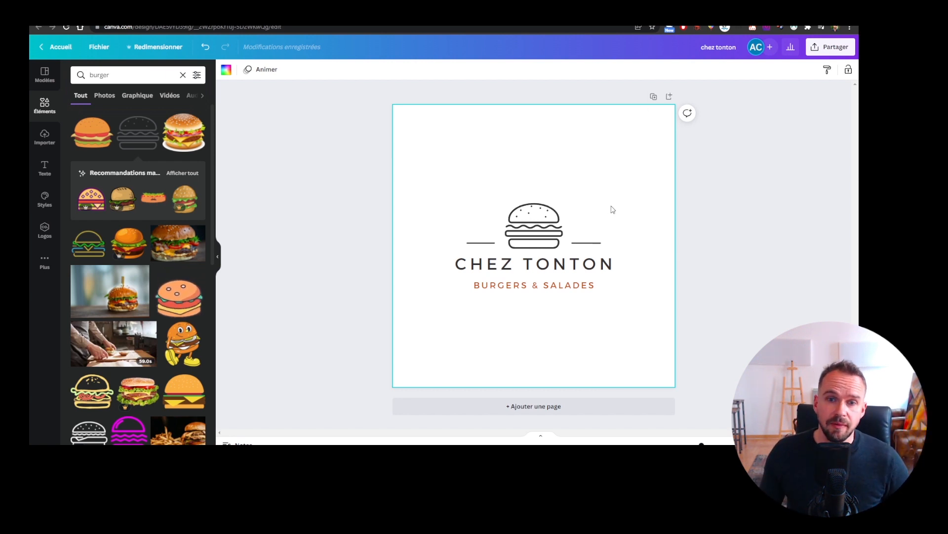
# Try the background remover on the burger photo with the wooden skewer placed on the page, and delete the photo
pyautogui.moveTo(119, 291); pyautogui.dragTo(592, 248)
pyautogui.moveTo(601, 209); pyautogui.dragTo(485, 118)
pyautogui.click(248, 69)
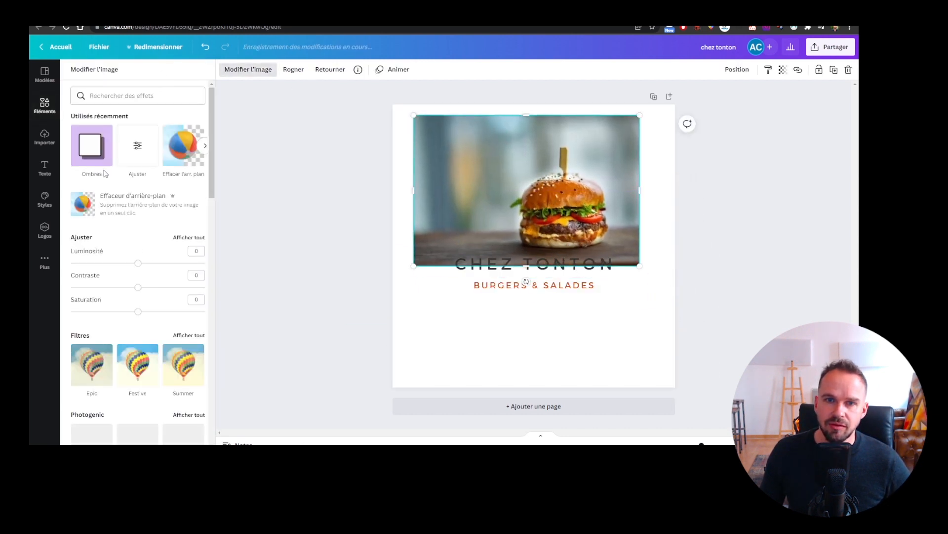
pyautogui.click(148, 204)
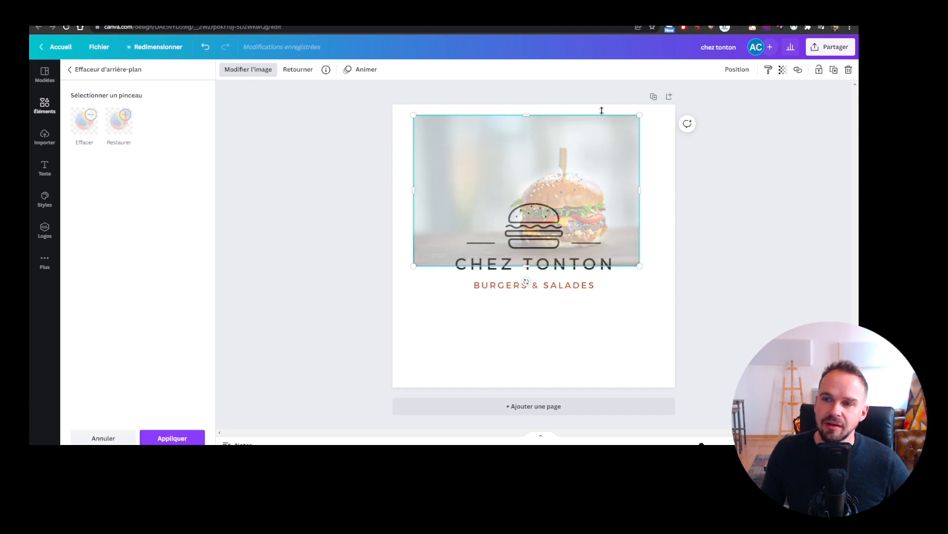
pyautogui.moveTo(586, 197); pyautogui.dragTo(476, 163)
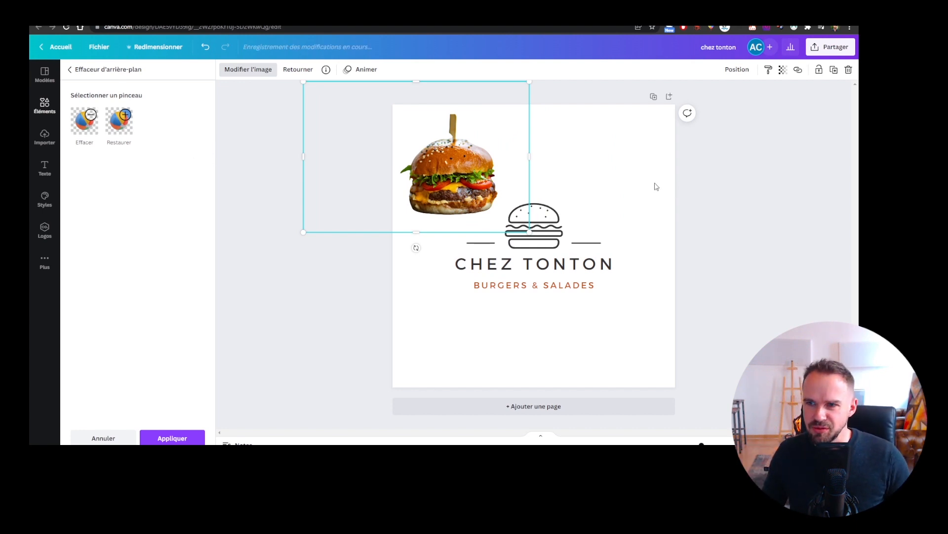
pyautogui.press('Delete')
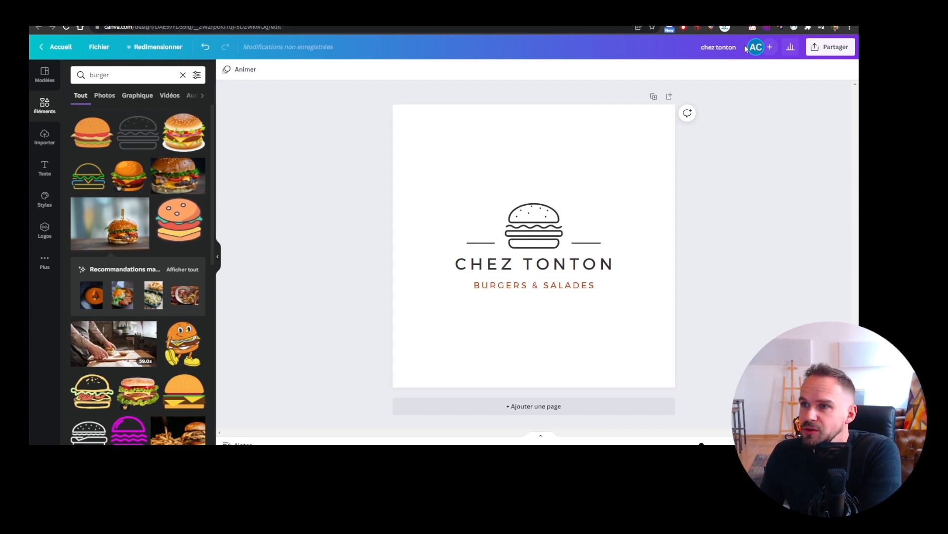
# Download the logo as a PNG at size 3 (1500 × 1500 px) with a transparent background
pyautogui.click(831, 47)
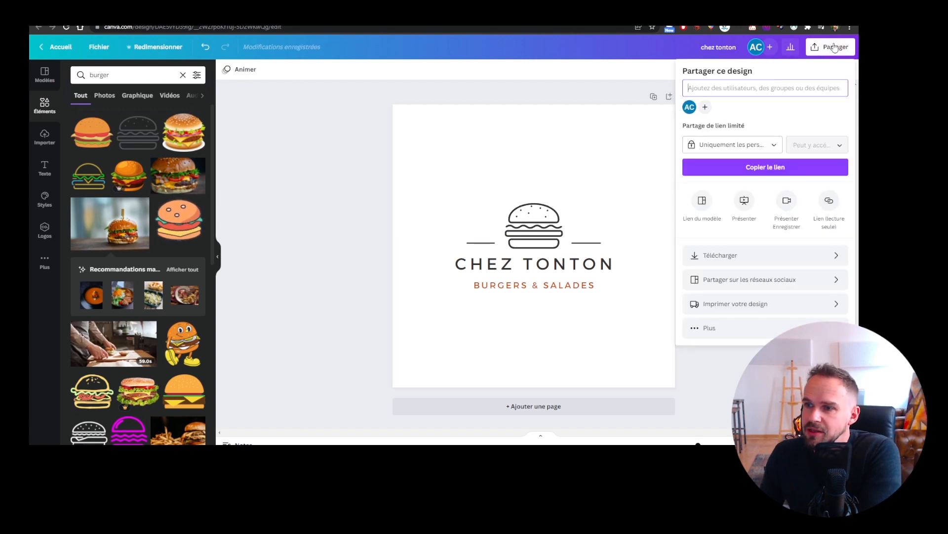
pyautogui.click(747, 256)
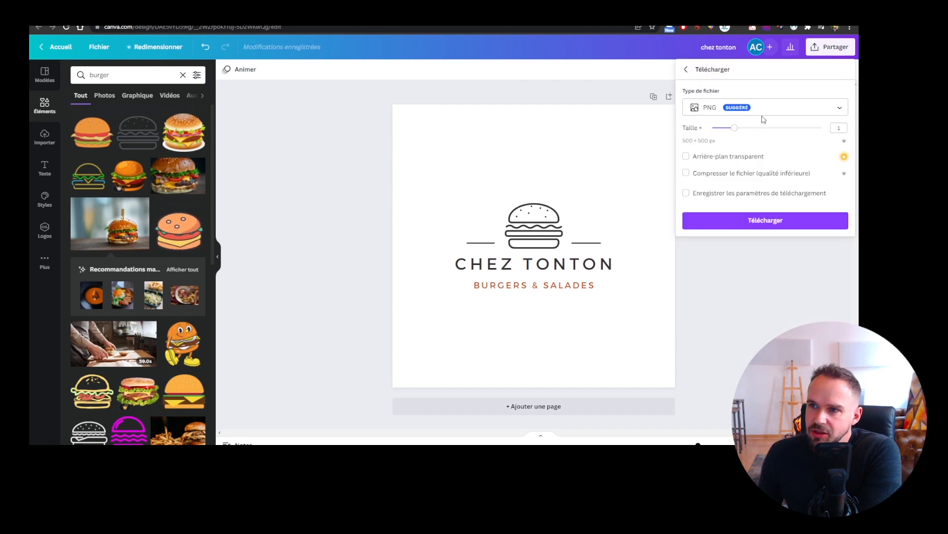
pyautogui.click(773, 110)
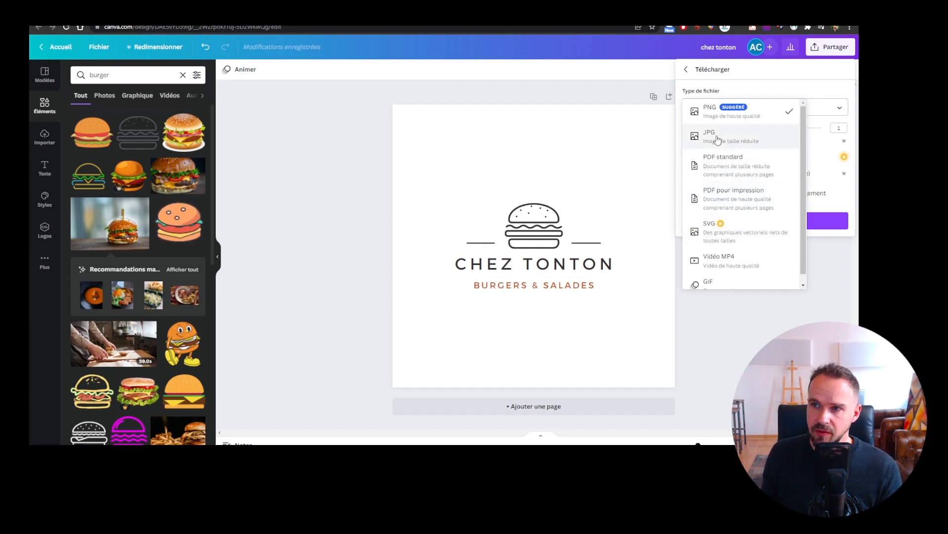
pyautogui.click(728, 112)
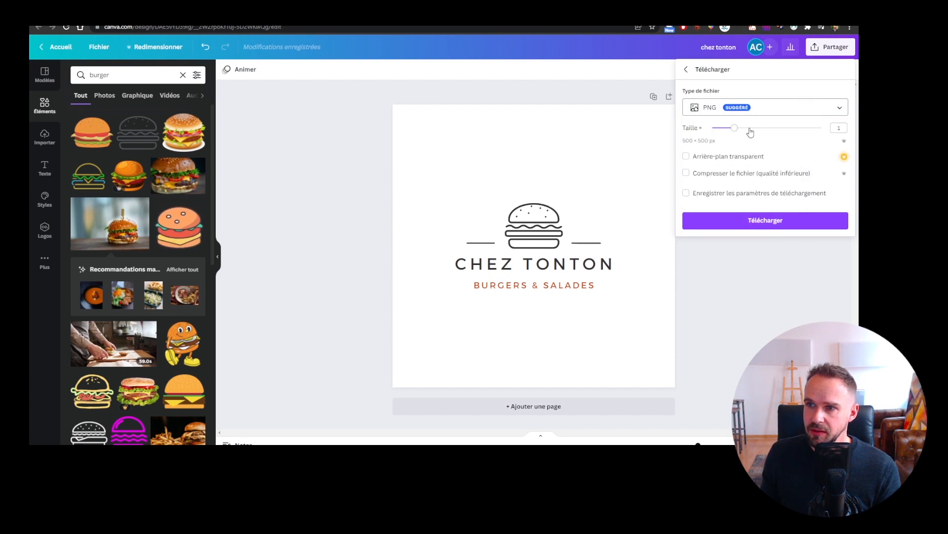
pyautogui.moveTo(736, 128); pyautogui.dragTo(770, 133)
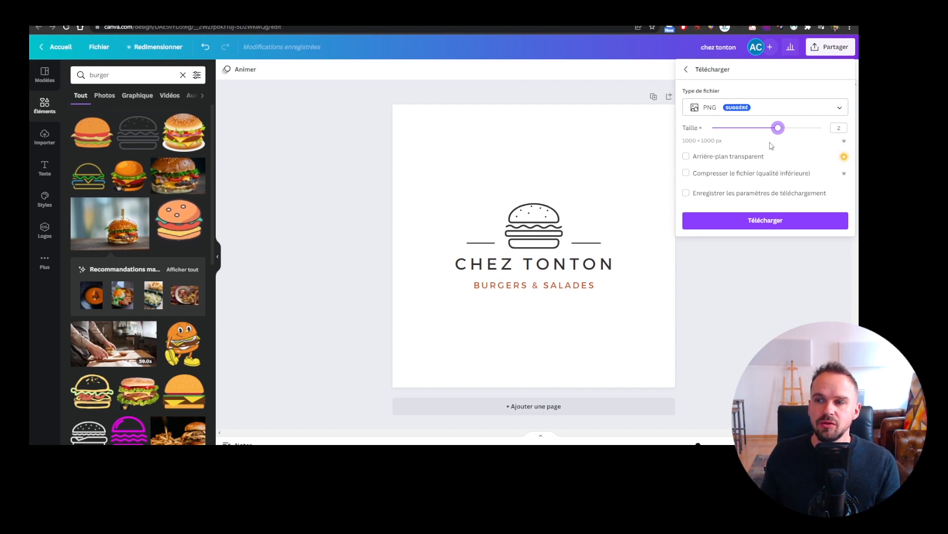
pyautogui.moveTo(778, 128); pyautogui.dragTo(823, 129)
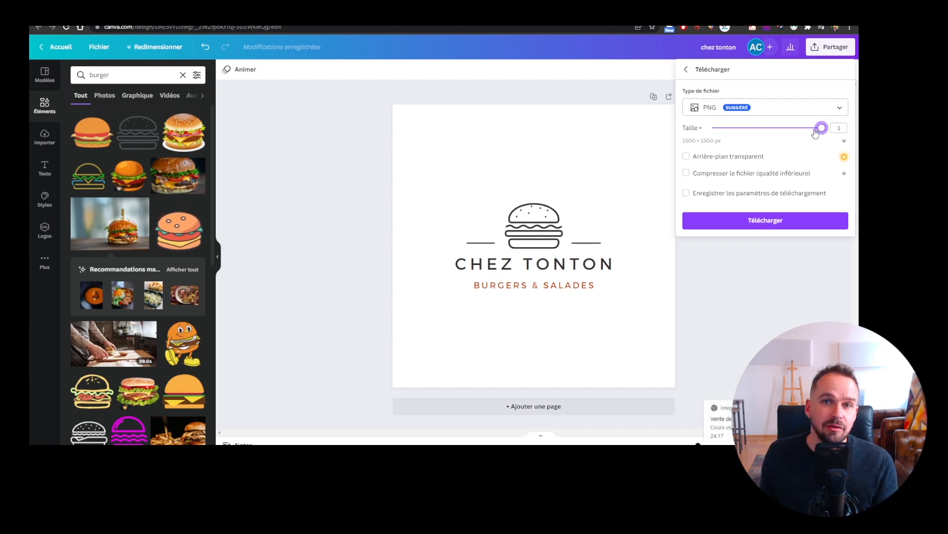
pyautogui.moveTo(816, 131)
pyautogui.mouseDown()
pyautogui.moveTo(784, 135)
pyautogui.moveTo(821, 130)
pyautogui.mouseUp()
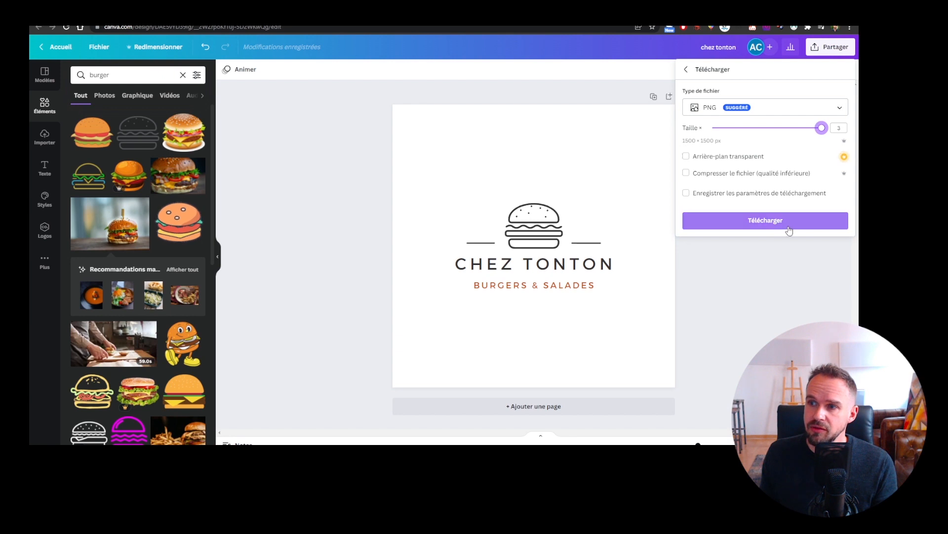
pyautogui.click(722, 158)
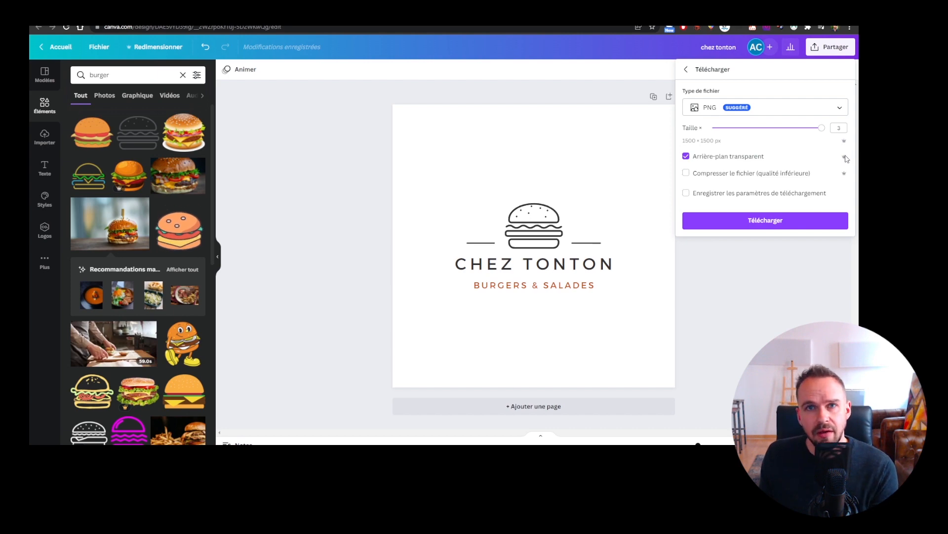
pyautogui.click(790, 223)
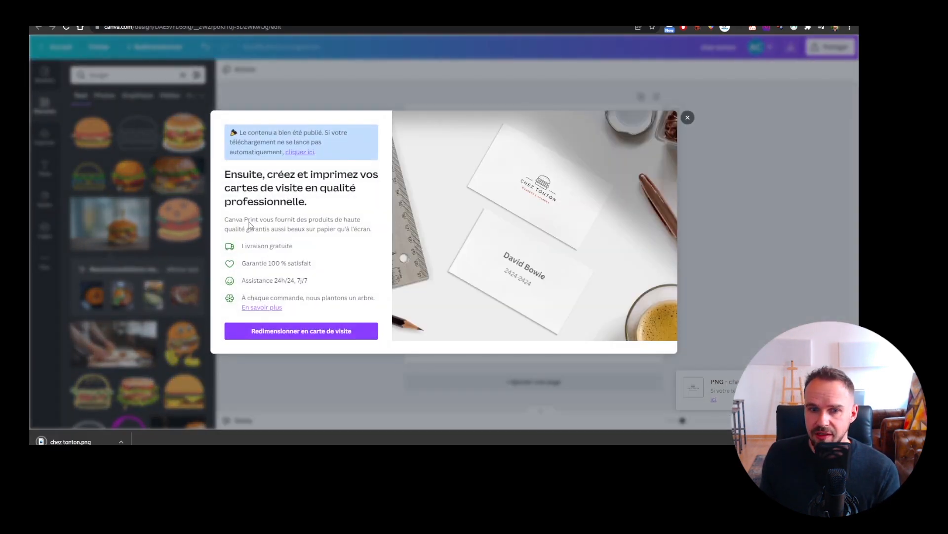
# Open the downloaded chez tonton.png, examine the logo and its transparent background up close, and close the viewer and the business-card offer
pyautogui.click(69, 441)
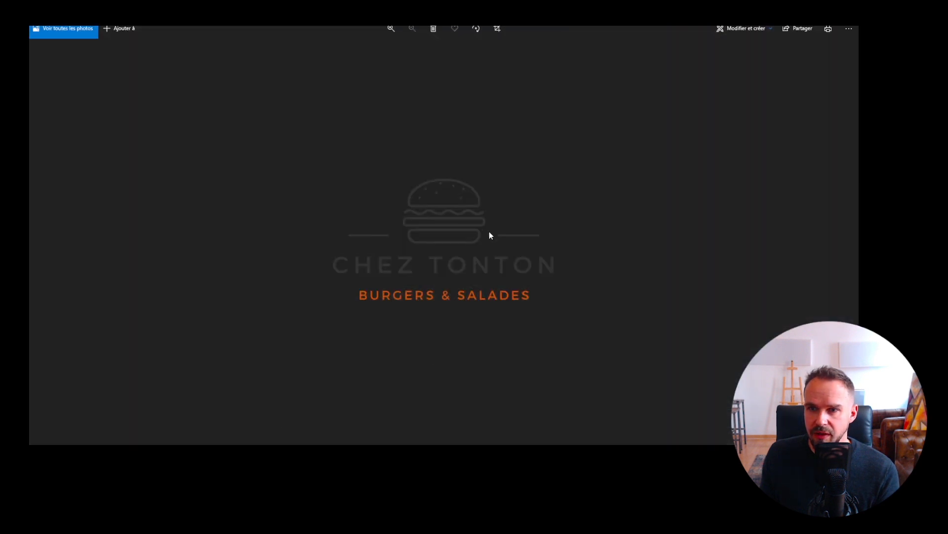
pyautogui.scroll(3, 464, 243)
pyautogui.scroll(-2, 461, 269)
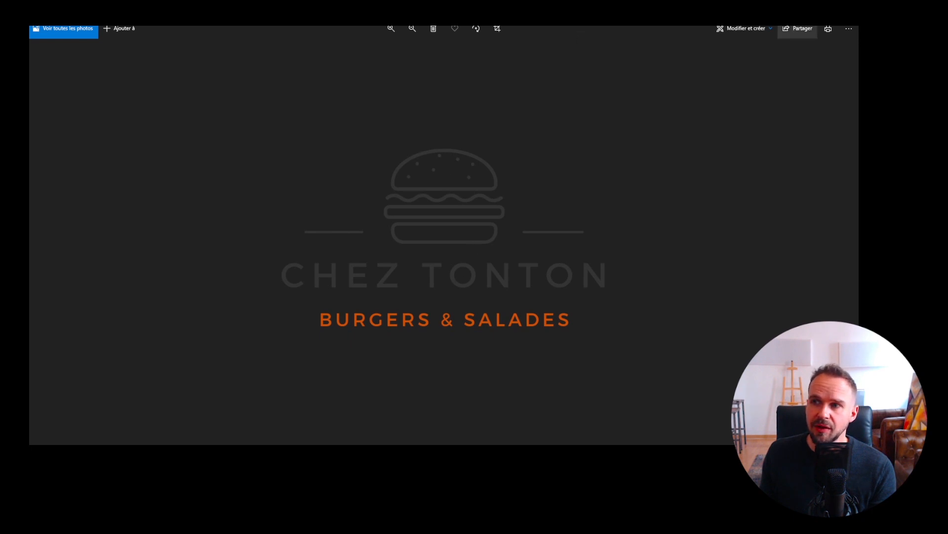
pyautogui.scroll(2, 518, 216)
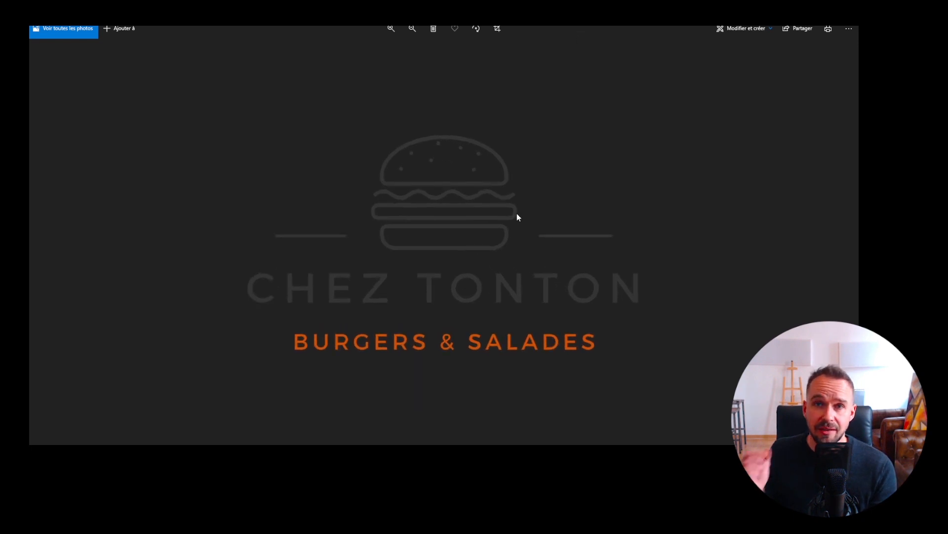
pyautogui.scroll(2, 396, 271)
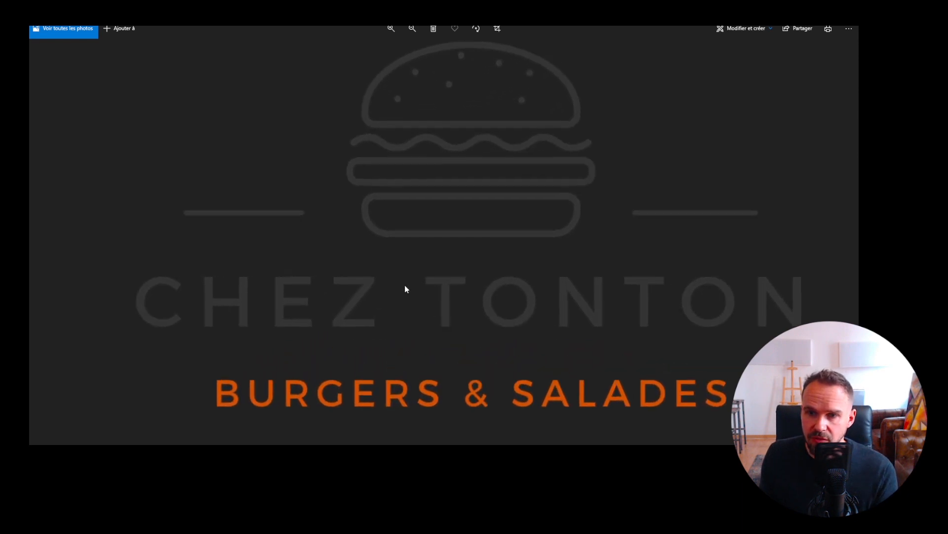
pyautogui.scroll(-3, 405, 289)
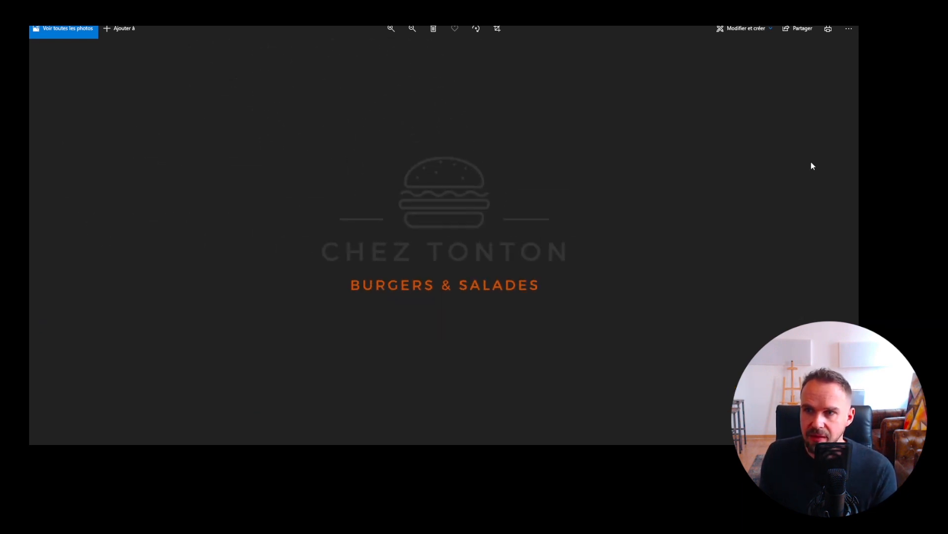
pyautogui.hotkey('alt', 'F4')
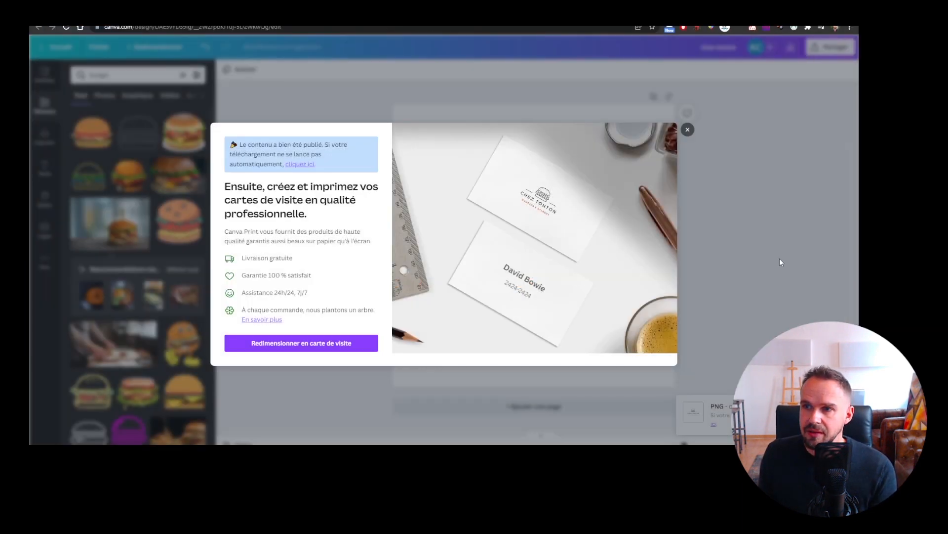
pyautogui.click(689, 130)
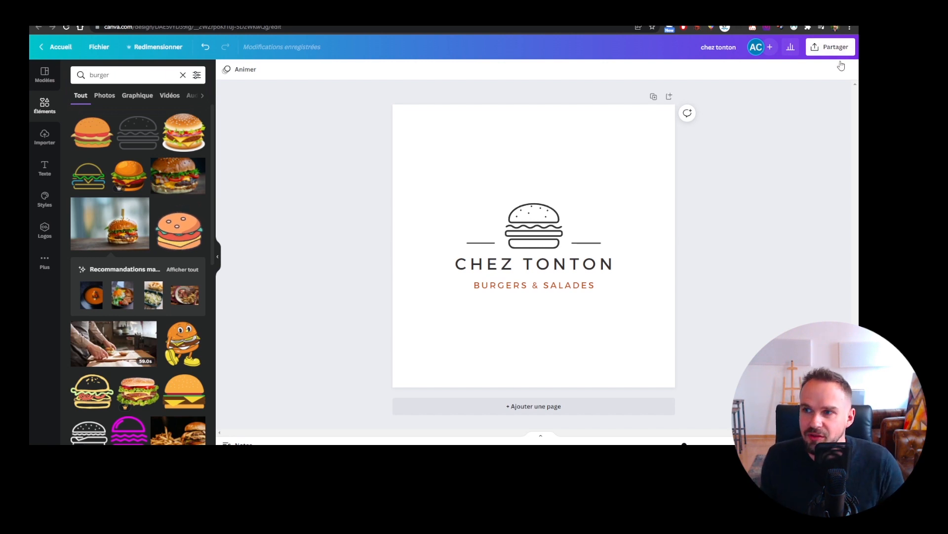
# Download the logo as a PDF standard file
pyautogui.click(819, 50)
pyautogui.click(754, 107)
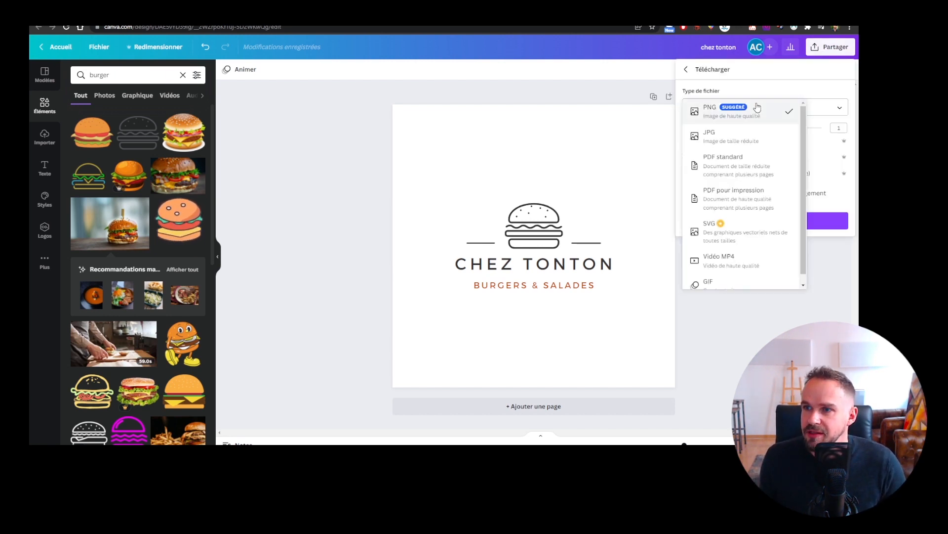
pyautogui.click(733, 167)
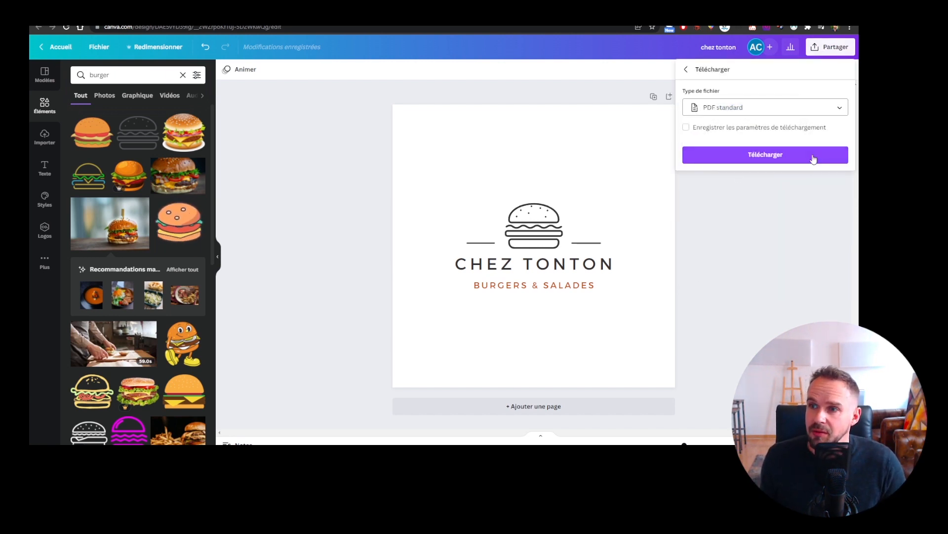
pyautogui.click(749, 157)
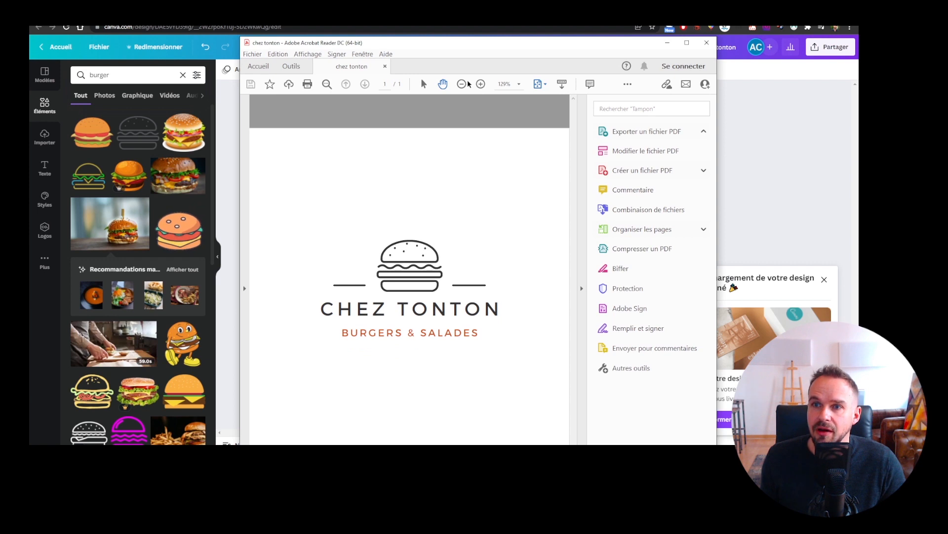
# Examine the downloaded chez tonton PDF up close for sharpness, restore its zoom, minimise the viewer and dismiss the download notices
pyautogui.click(481, 84)
pyautogui.click(481, 85)
pyautogui.click(481, 84)
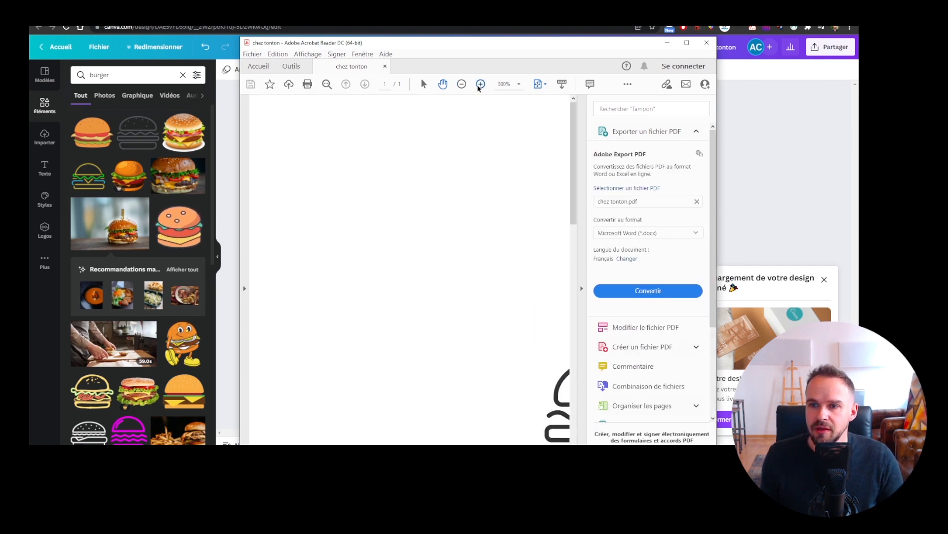
pyautogui.click(481, 84)
pyautogui.moveTo(470, 334); pyautogui.dragTo(392, 283)
pyautogui.scroll(6, 392, 286)
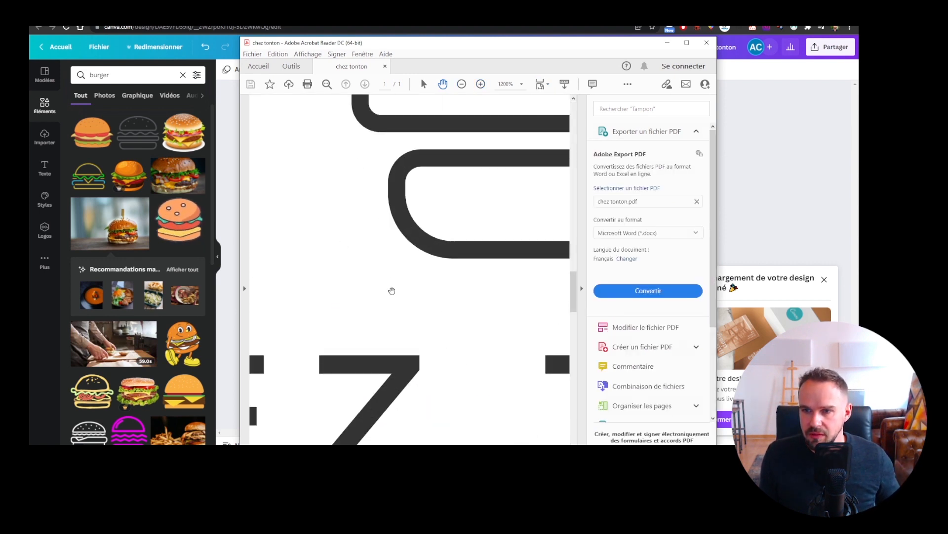
pyautogui.moveTo(445, 159); pyautogui.dragTo(429, 282)
pyautogui.scroll(-6, 451, 227)
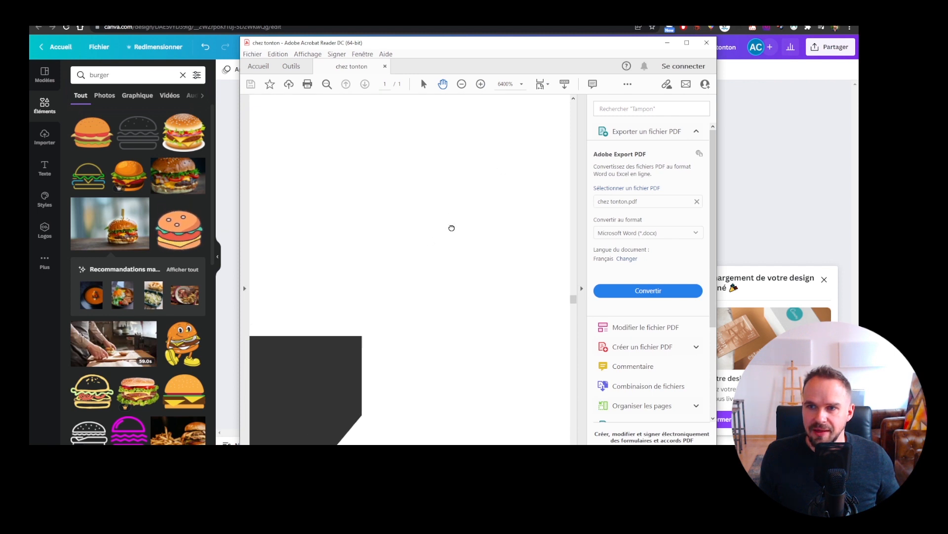
pyautogui.hotkey('ctrl', '0')
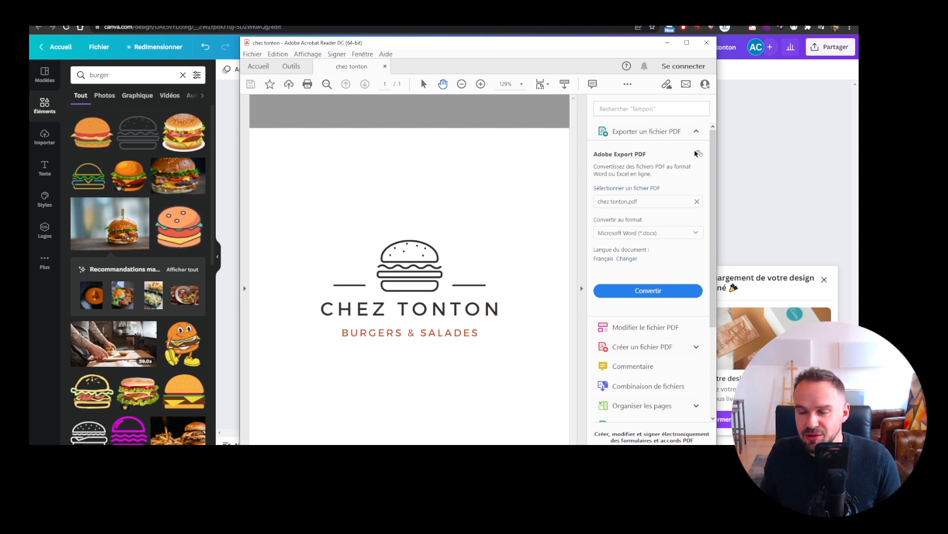
pyautogui.click(667, 42)
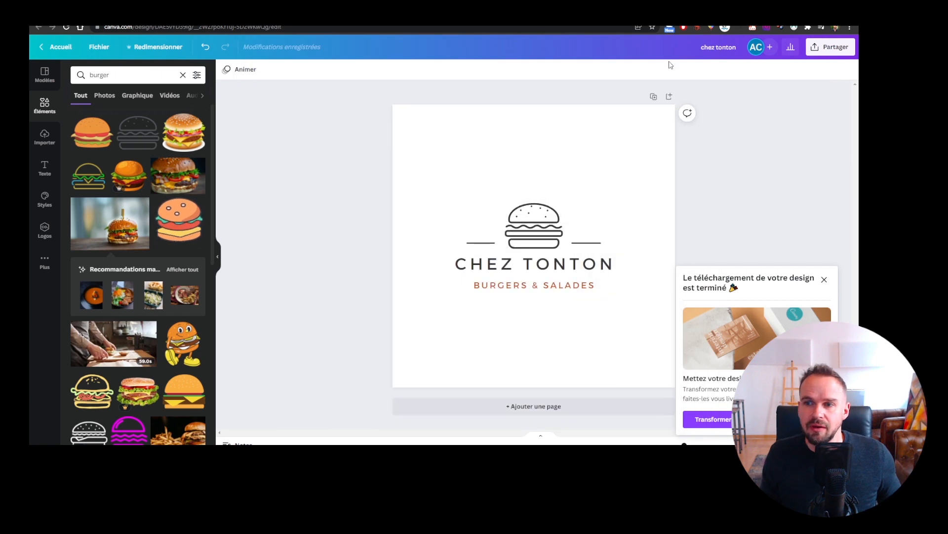
pyautogui.click(824, 280)
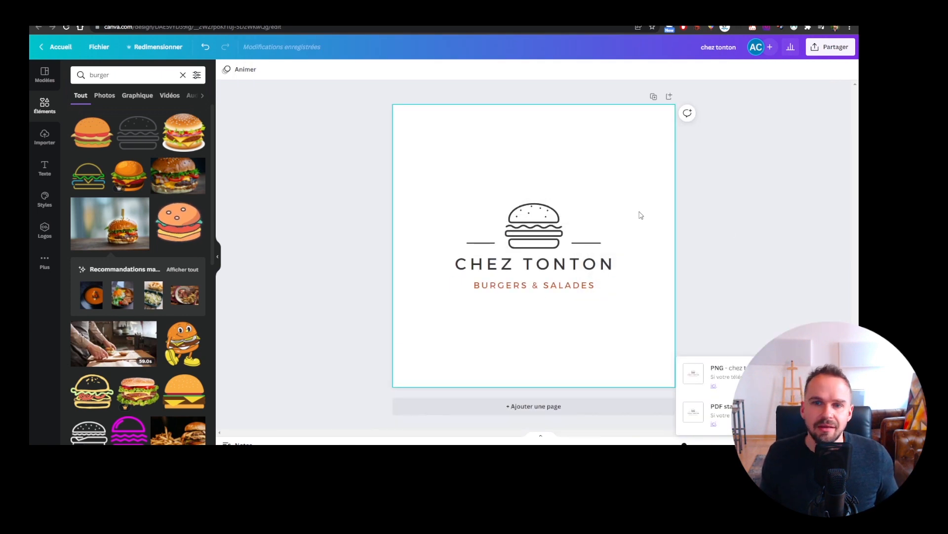
pyautogui.click(836, 369)
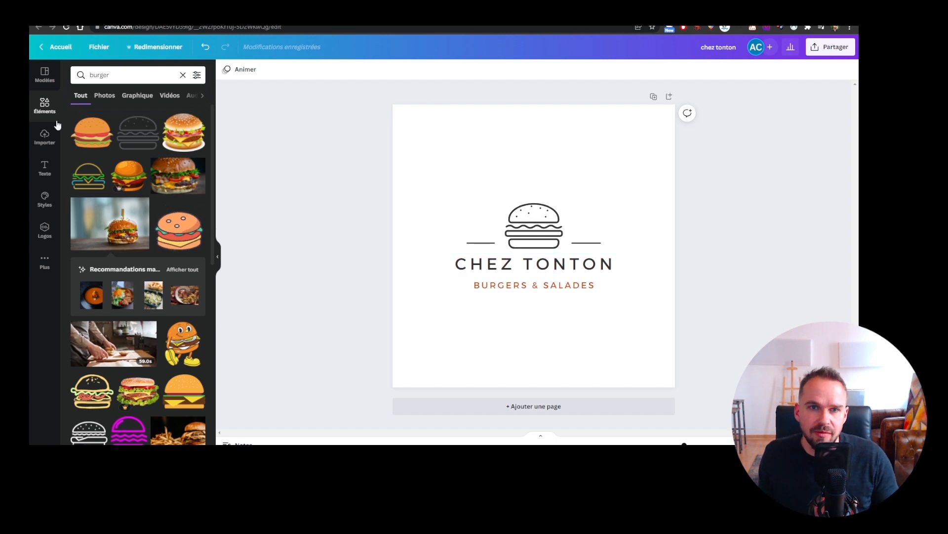
# Browse the font list for the CHEZ TONTON title, try Agrandir Wide Thin on it, and undo the font change
pyautogui.click(573, 263)
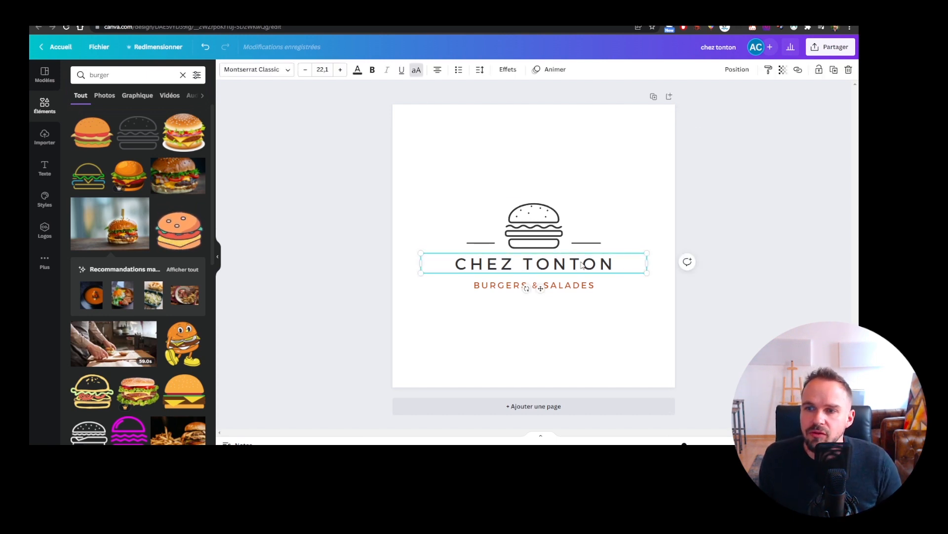
pyautogui.click(603, 170)
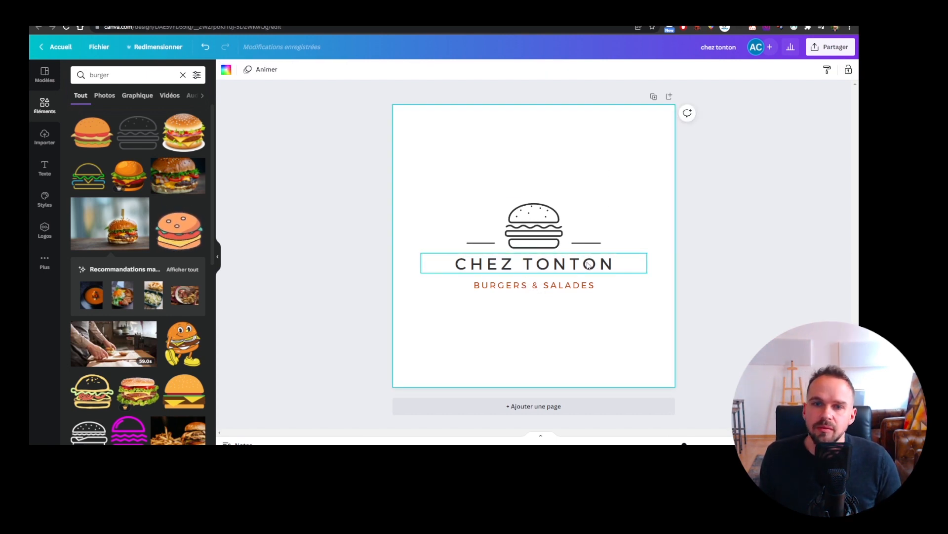
pyautogui.click(589, 265)
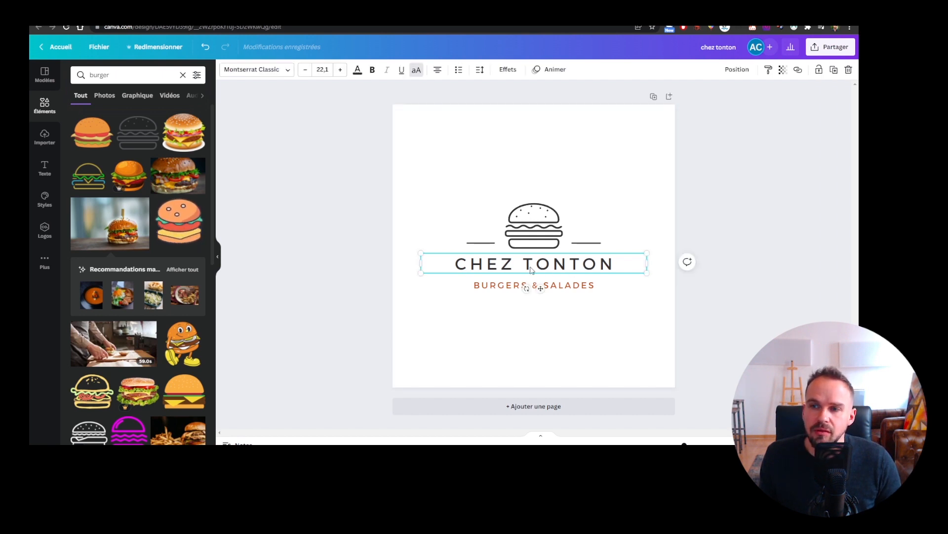
pyautogui.click(257, 70)
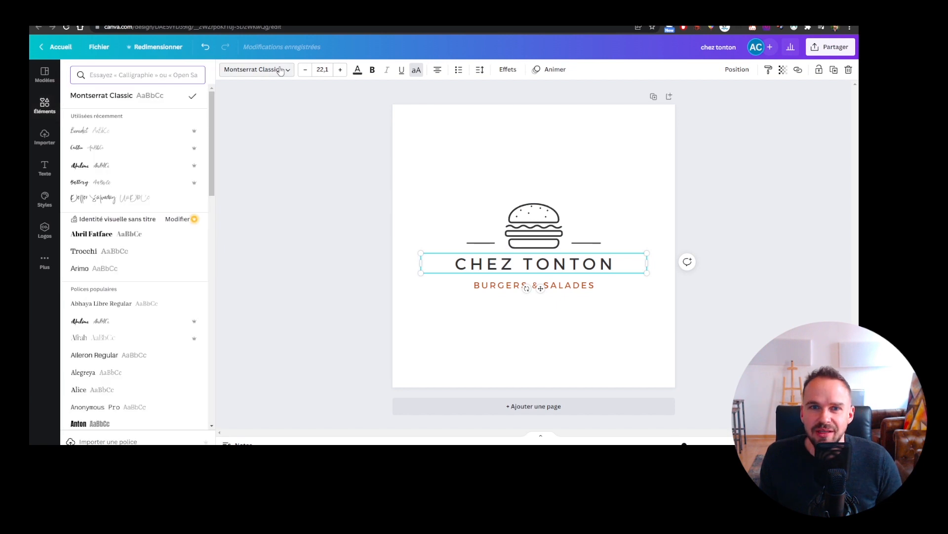
pyautogui.scroll(-15, 118, 299)
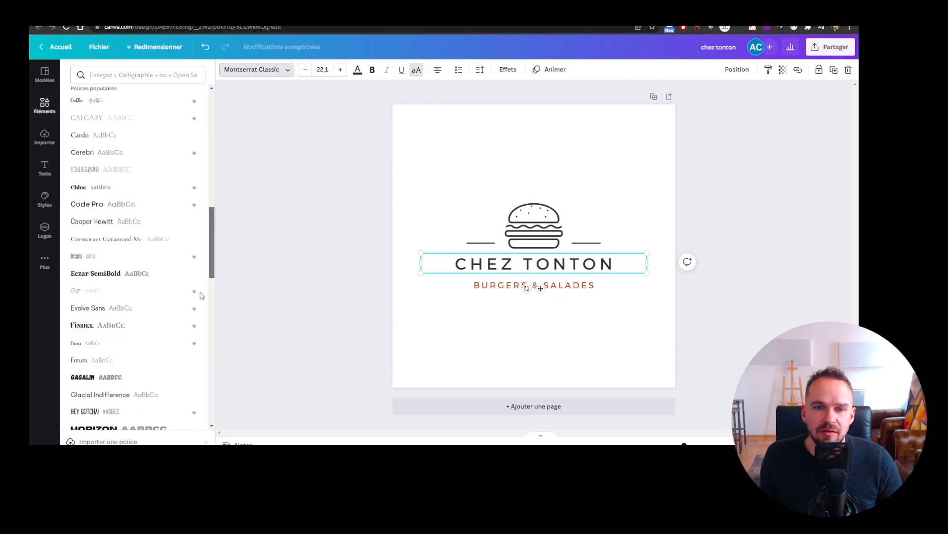
pyautogui.scroll(-20, 118, 300)
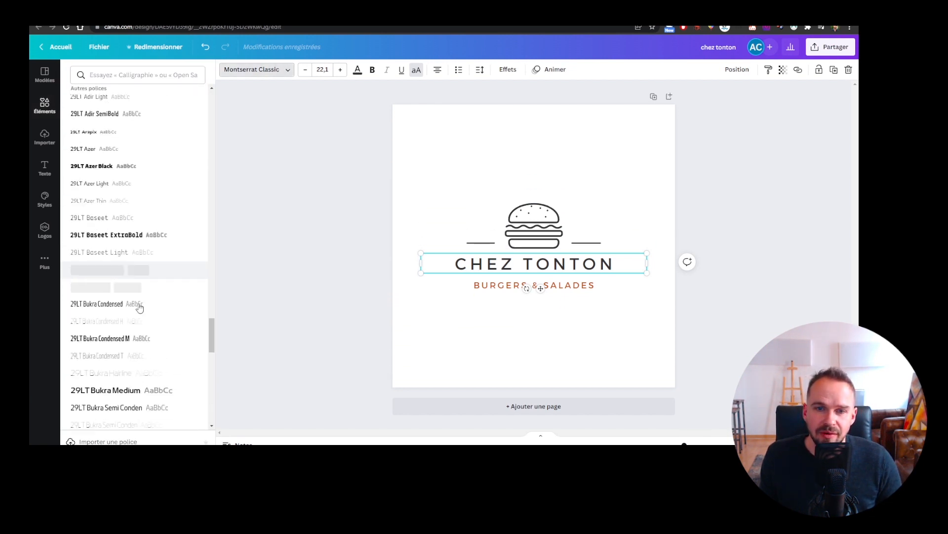
pyautogui.moveTo(213, 327); pyautogui.dragTo(218, 401)
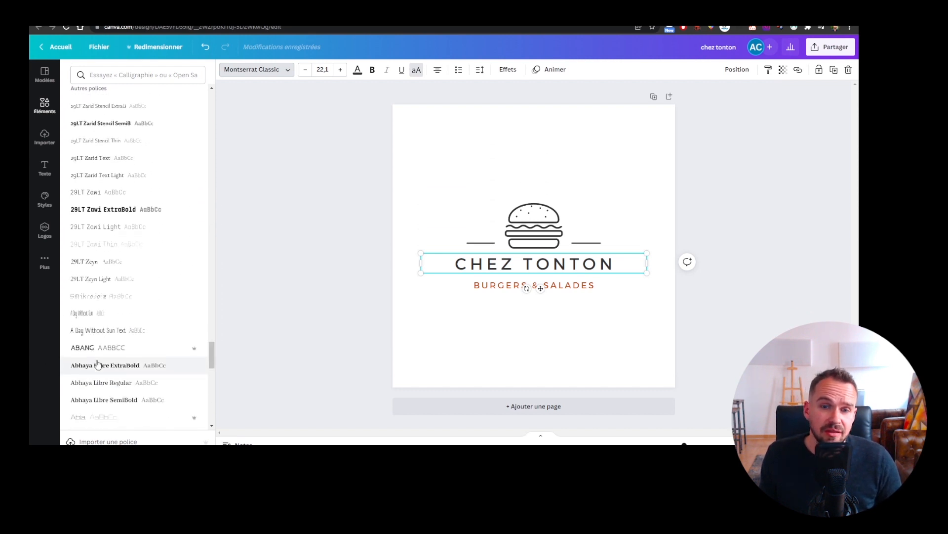
pyautogui.scroll(-5, 148, 381)
pyautogui.scroll(-10, 128, 365)
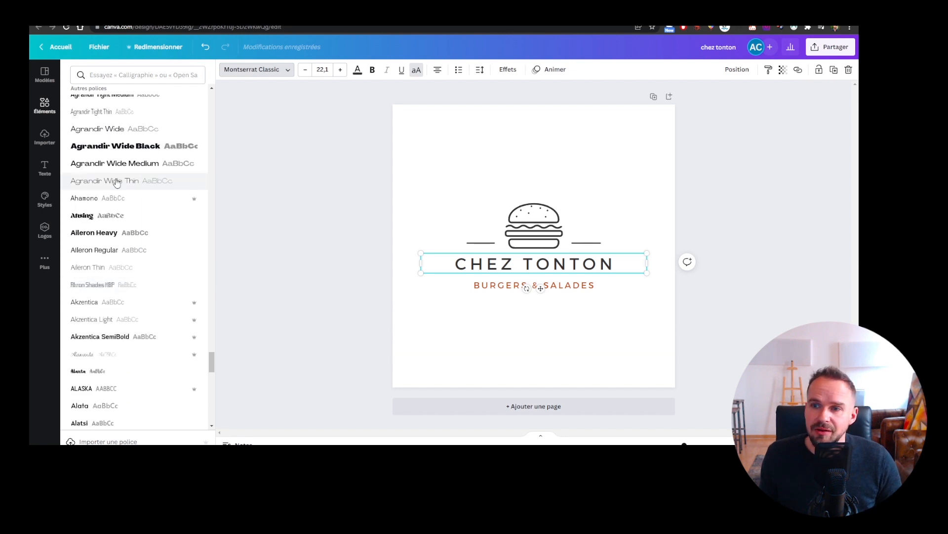
pyautogui.click(148, 181)
pyautogui.click(602, 168)
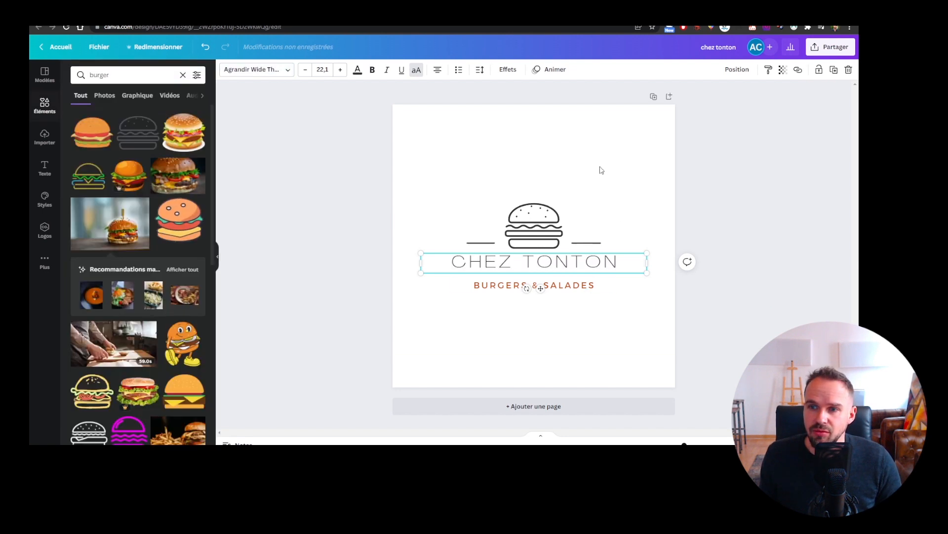
pyautogui.click(626, 164)
pyautogui.hotkey('ctrl', 'z')
# Try a letter spacing of 140 on the CHEZ TONTON title, undo the change and deselect the title
pyautogui.click(569, 264)
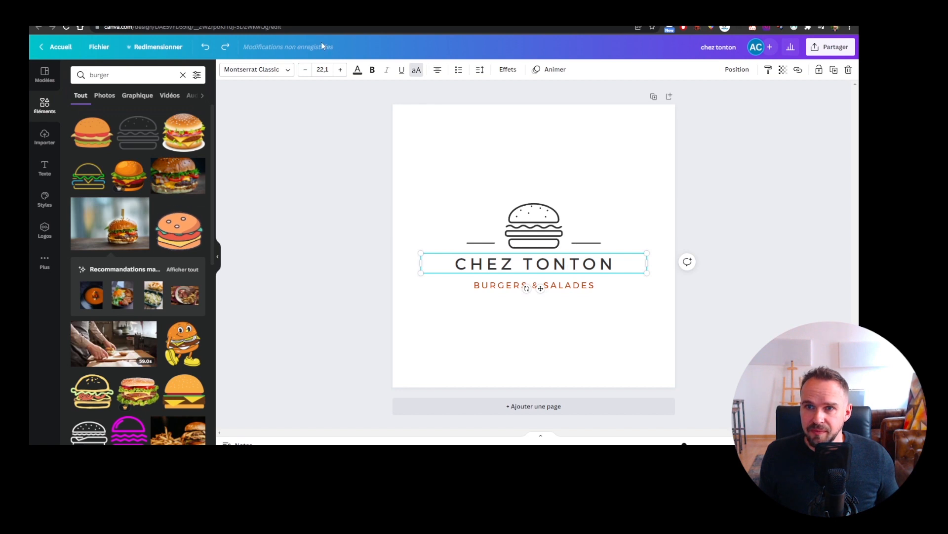
pyautogui.click(437, 70)
pyautogui.click(439, 70)
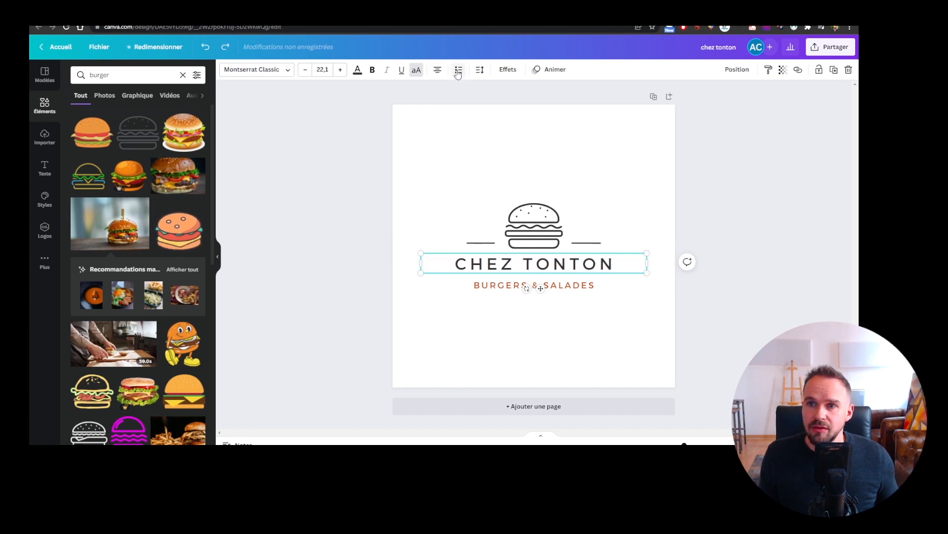
pyautogui.click(480, 69)
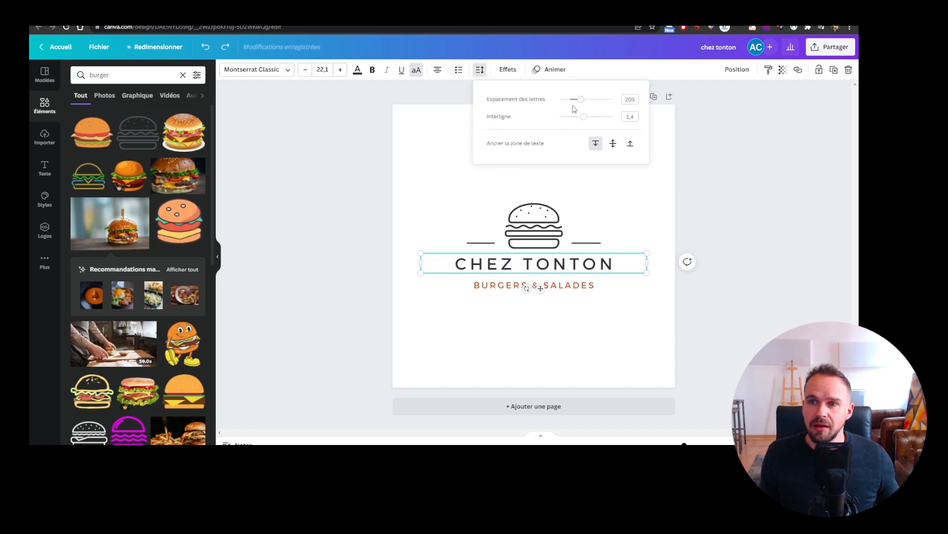
pyautogui.moveTo(580, 102)
pyautogui.mouseDown()
pyautogui.moveTo(563, 101)
pyautogui.moveTo(579, 107)
pyautogui.mouseUp()
pyautogui.hotkey('ctrl', 'z')
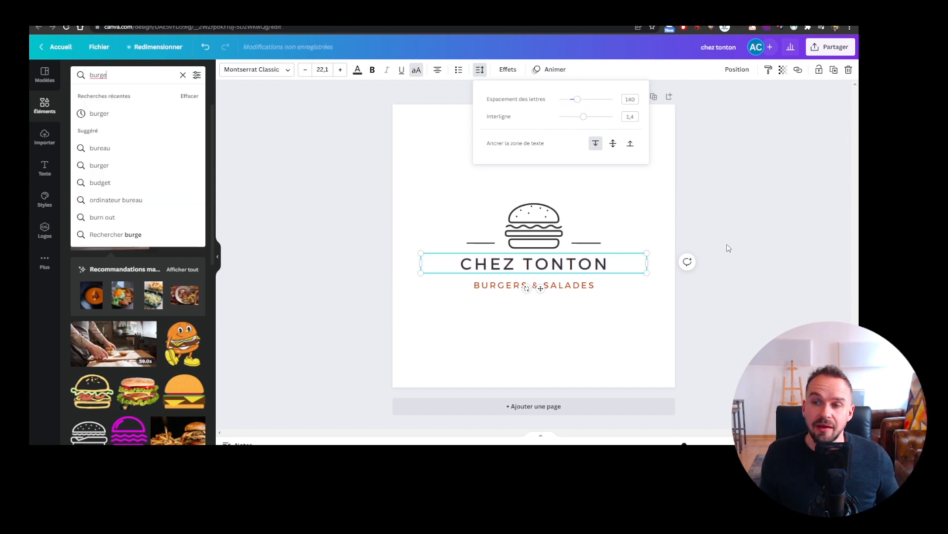
pyautogui.click(762, 227)
pyautogui.hotkey('ctrl', 'z')
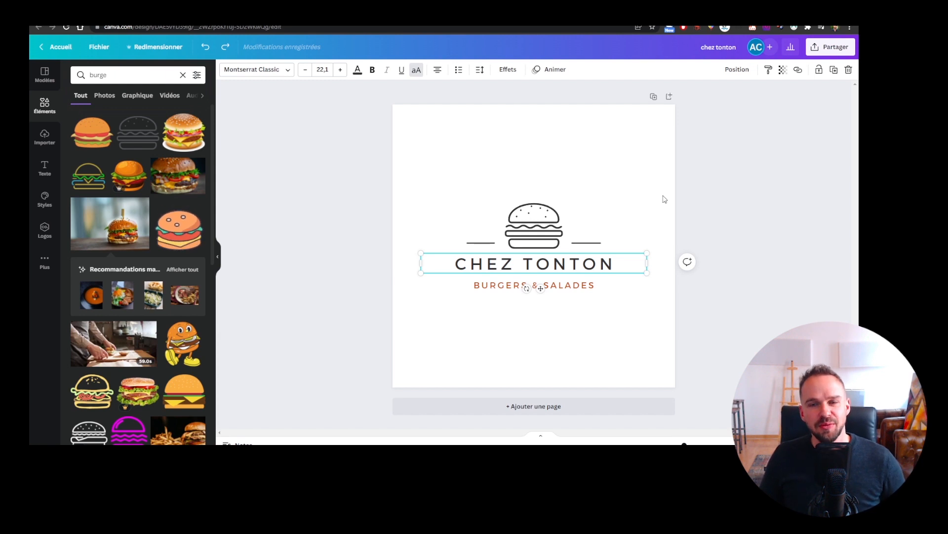
pyautogui.click(627, 224)
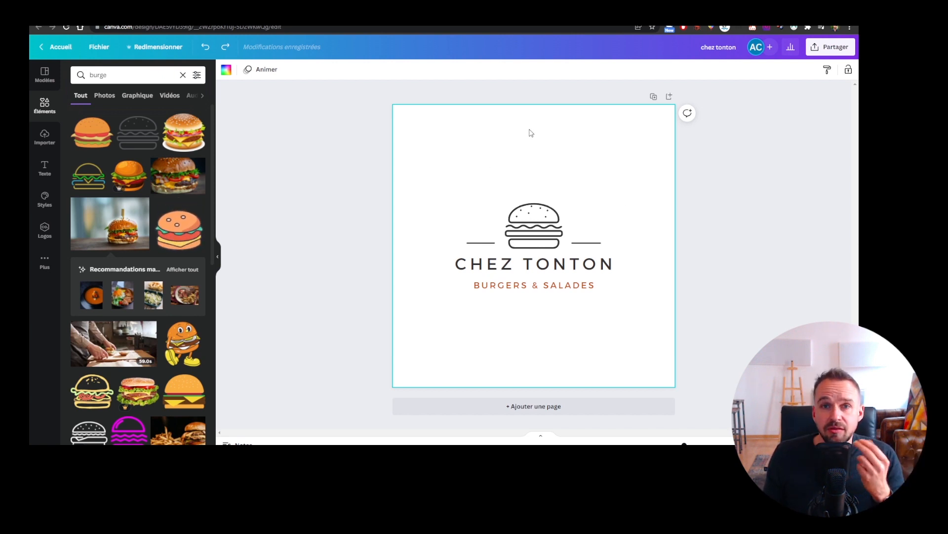
# Place the uploaded photo of the smiling painter beside his easel on the page and enlarge it over the logo
pyautogui.click(47, 138)
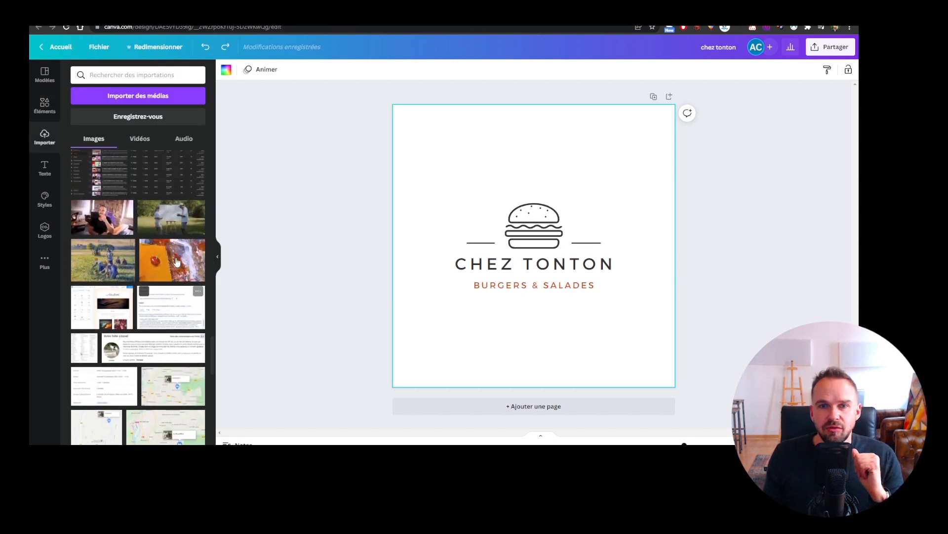
pyautogui.scroll(-5, 112, 223)
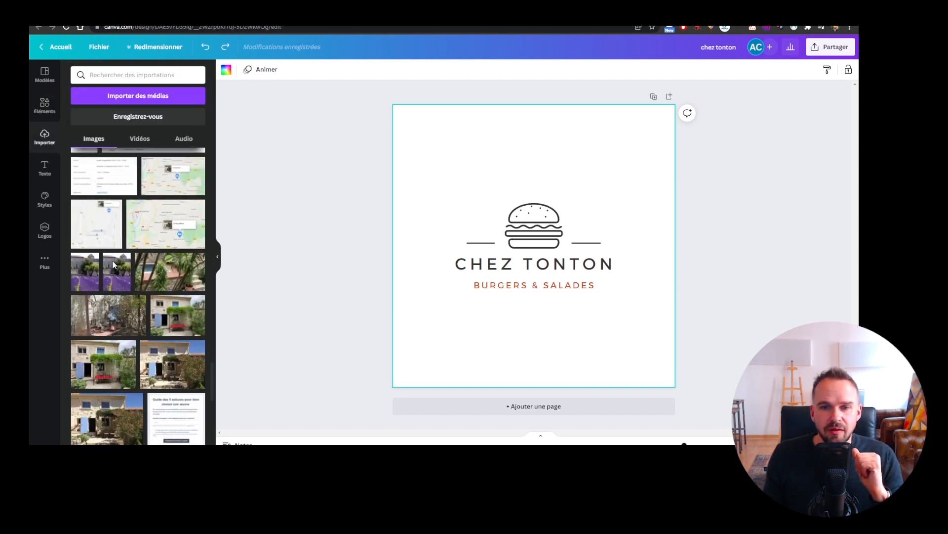
pyautogui.scroll(-10, 114, 265)
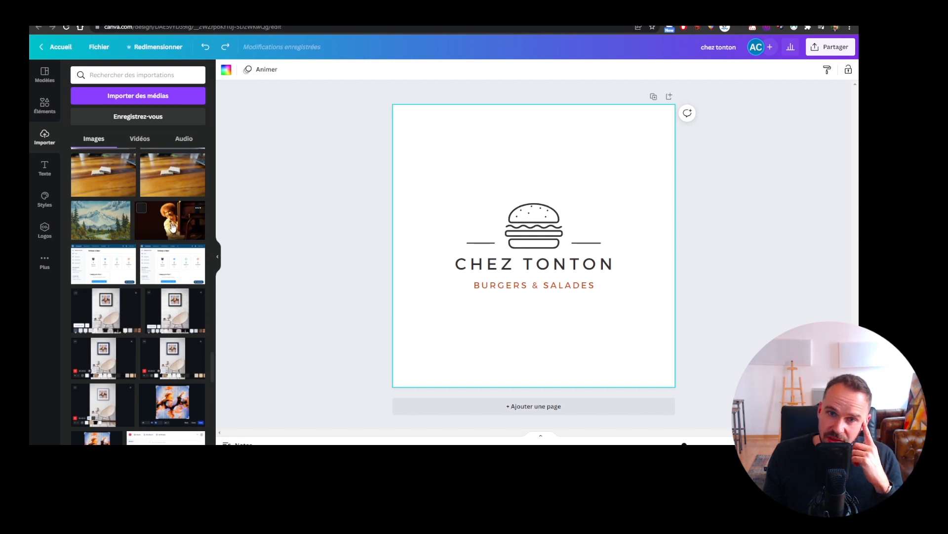
pyautogui.moveTo(172, 226); pyautogui.dragTo(553, 207)
pyautogui.moveTo(610, 197); pyautogui.dragTo(523, 122)
pyautogui.moveTo(630, 220); pyautogui.dragTo(717, 268)
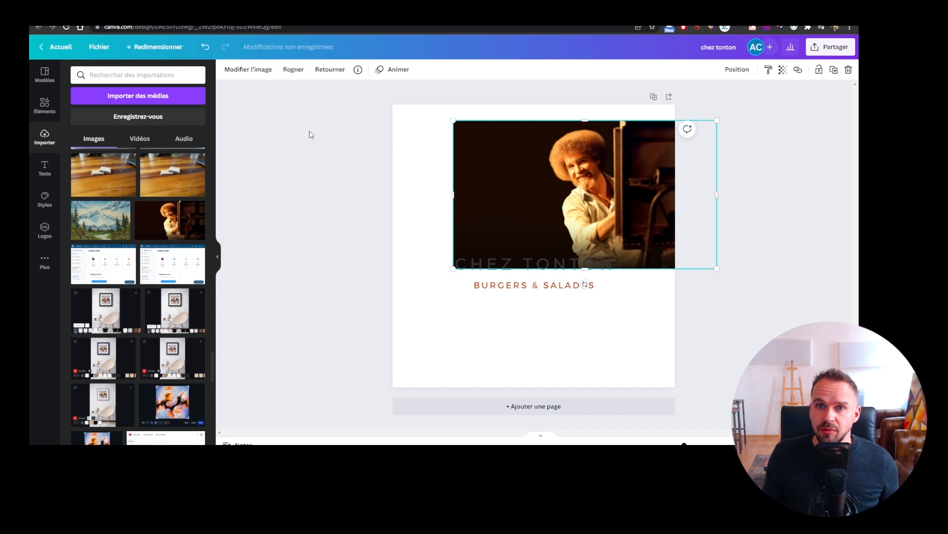
# Try the background remover on the painter photo, move the cut-out off the burger icon, and delete the photo
pyautogui.click(271, 68)
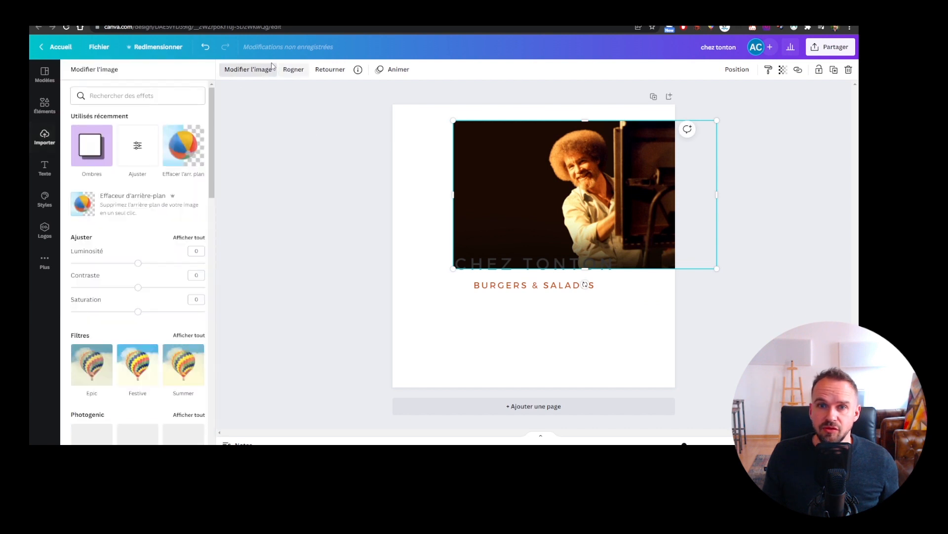
pyautogui.click(100, 207)
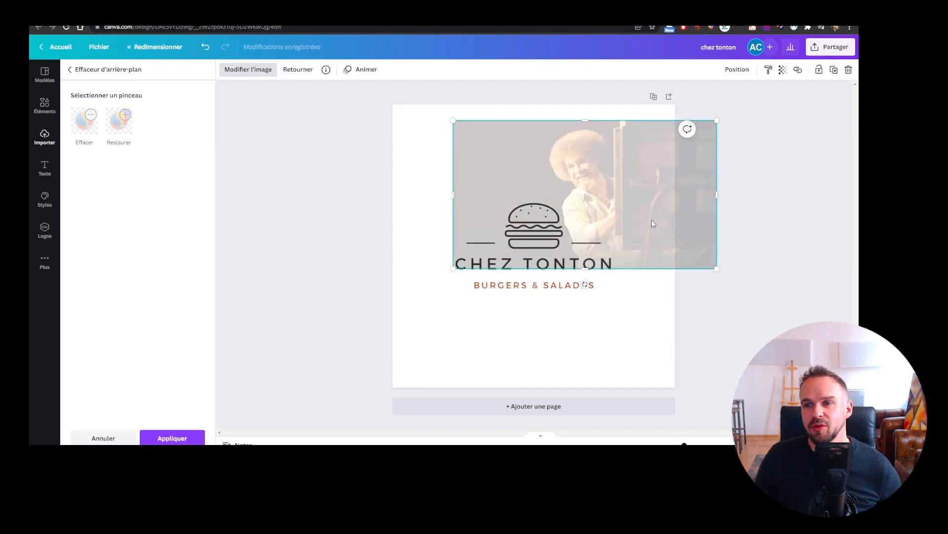
pyautogui.moveTo(645, 239); pyautogui.dragTo(713, 255)
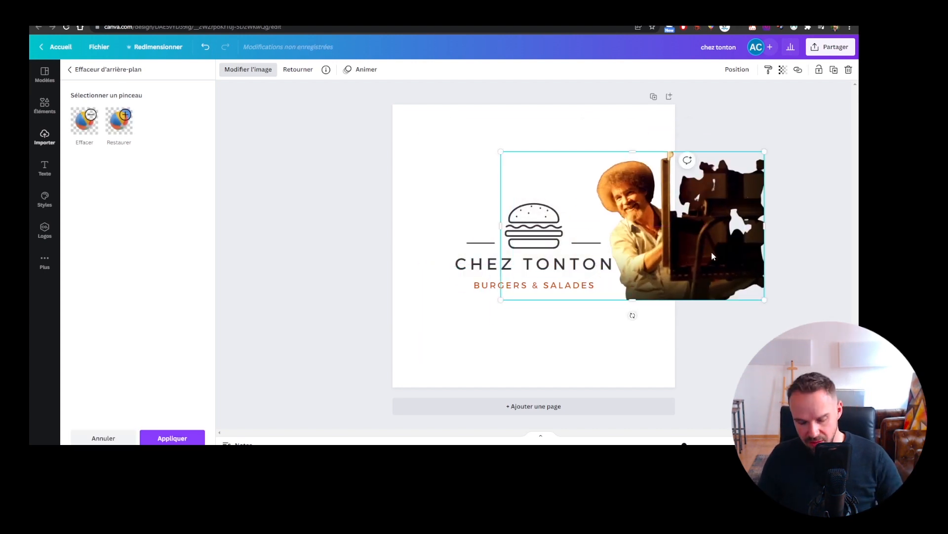
pyautogui.press('Delete')
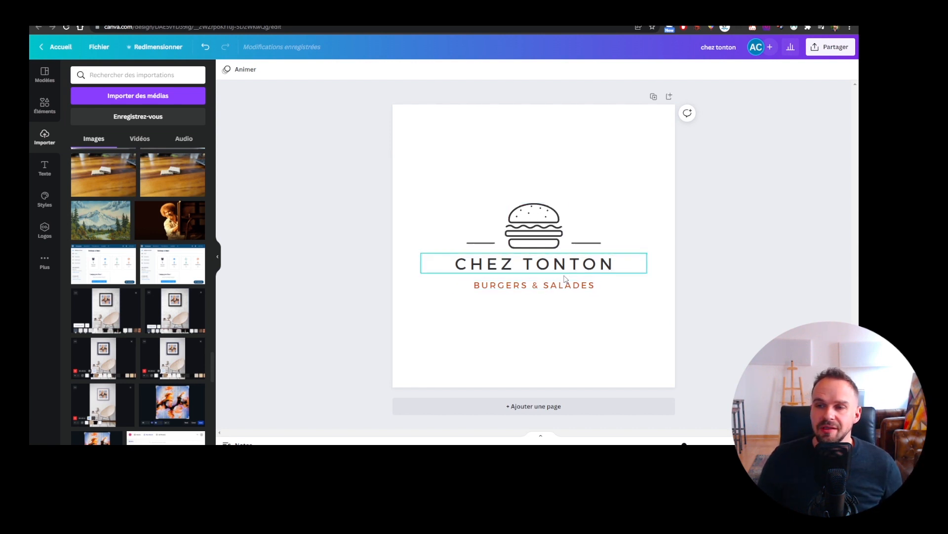
# Recolour both short lines beside the burger icon with the document's orange
pyautogui.click(482, 243)
pyautogui.click(227, 69)
pyautogui.click(126, 114)
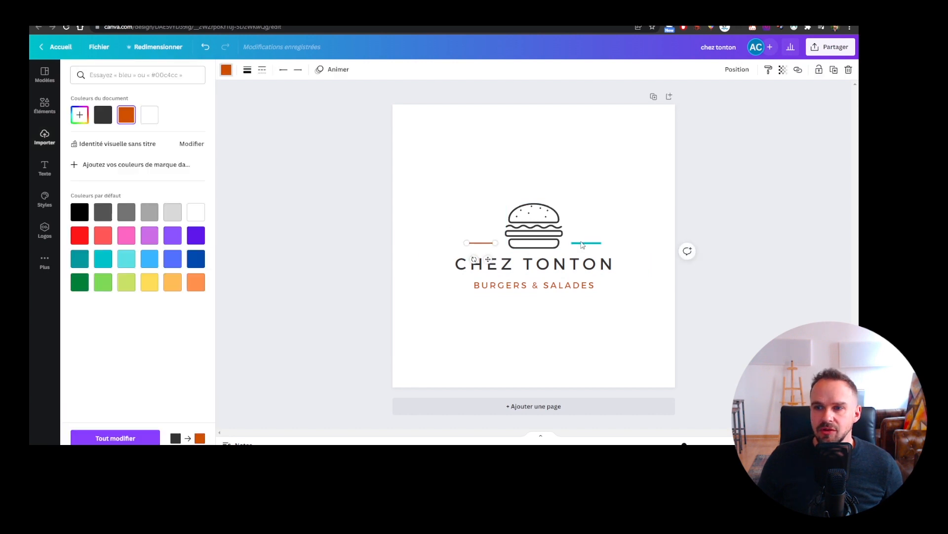
pyautogui.click(586, 242)
pyautogui.click(126, 115)
pyautogui.click(424, 173)
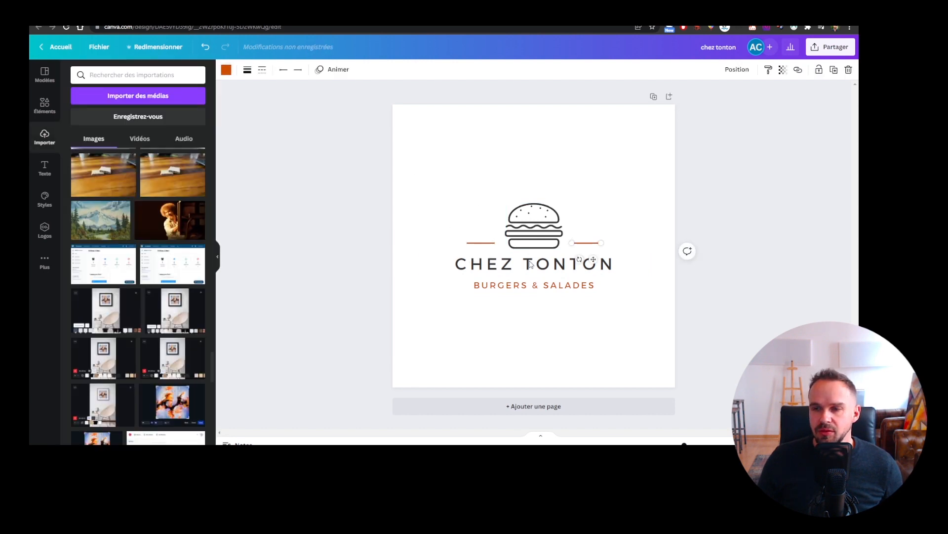
pyautogui.click(569, 332)
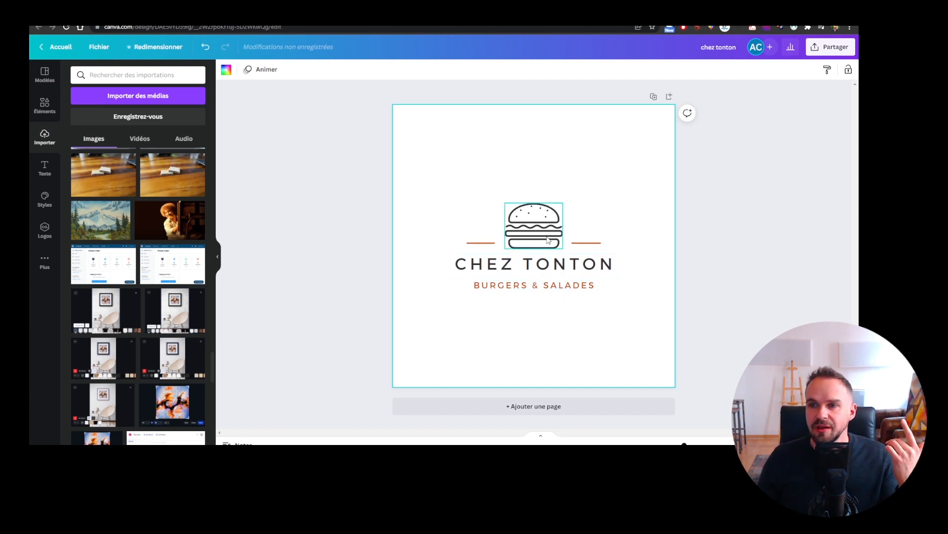
pyautogui.click(554, 270)
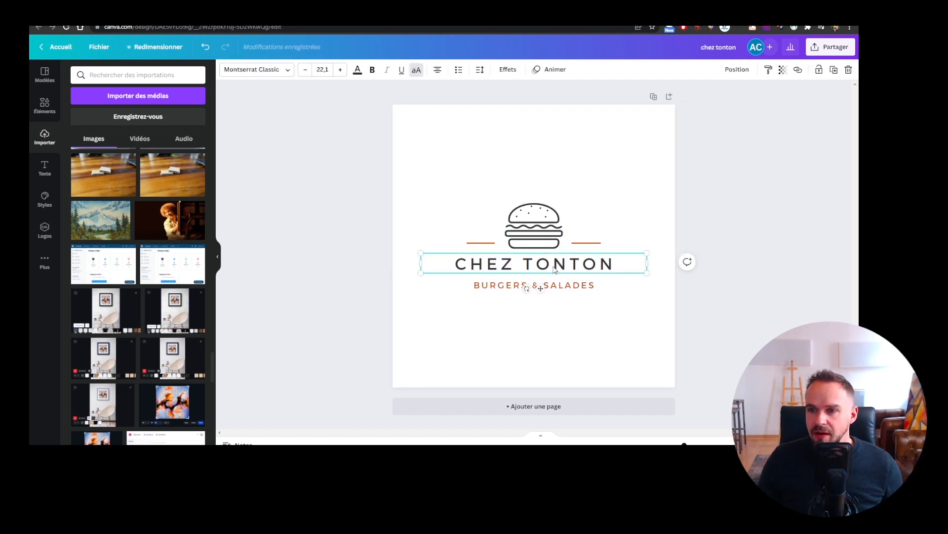
pyautogui.click(663, 201)
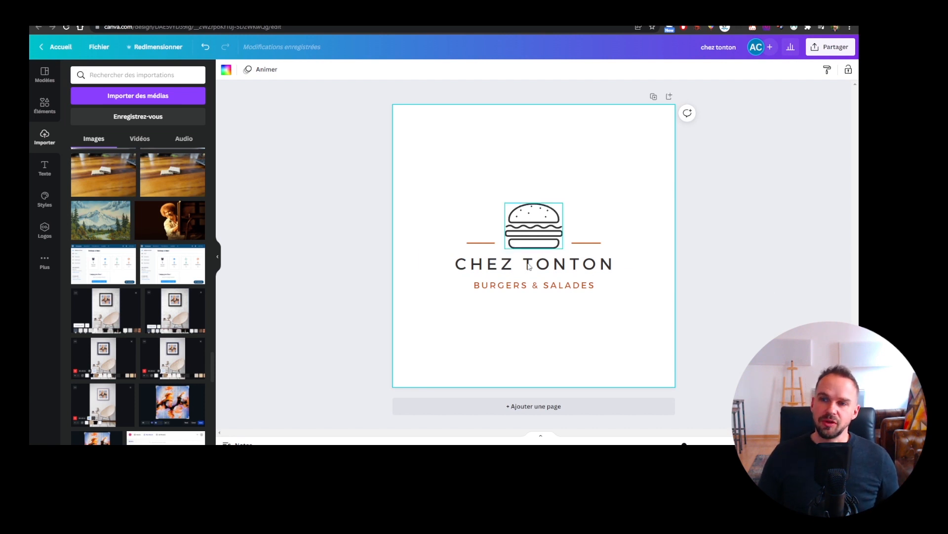
pyautogui.hotkey('ctrl', 'z')
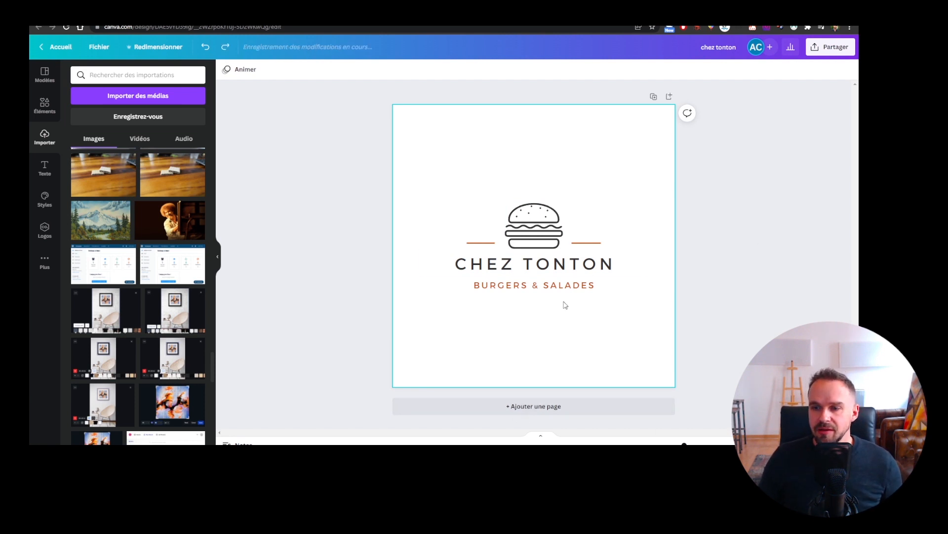
# Duplicate the logo page as page 2 and compare the copy with the original
pyautogui.click(654, 98)
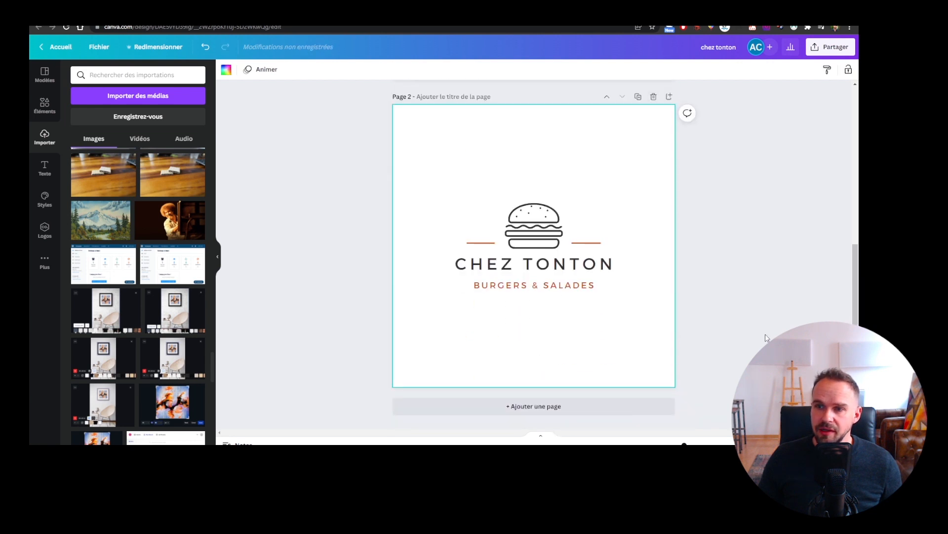
pyautogui.scroll(5, 541, 198)
pyautogui.scroll(-5, 528, 267)
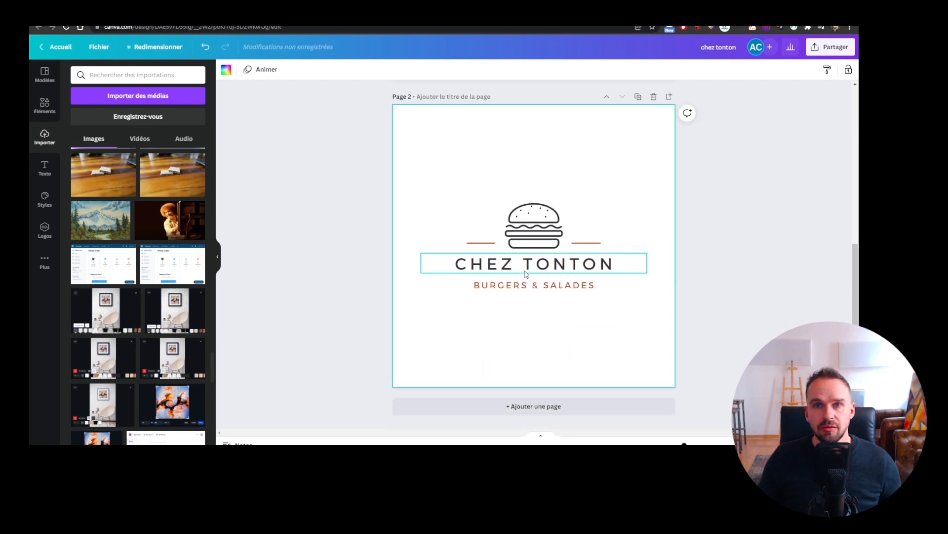
# Recolour the BURGERS & SALADES tagline and both short lines on page 2 with the document's dark grey
pyautogui.moveTo(754, 305); pyautogui.dragTo(450, 181)
pyautogui.click(534, 264)
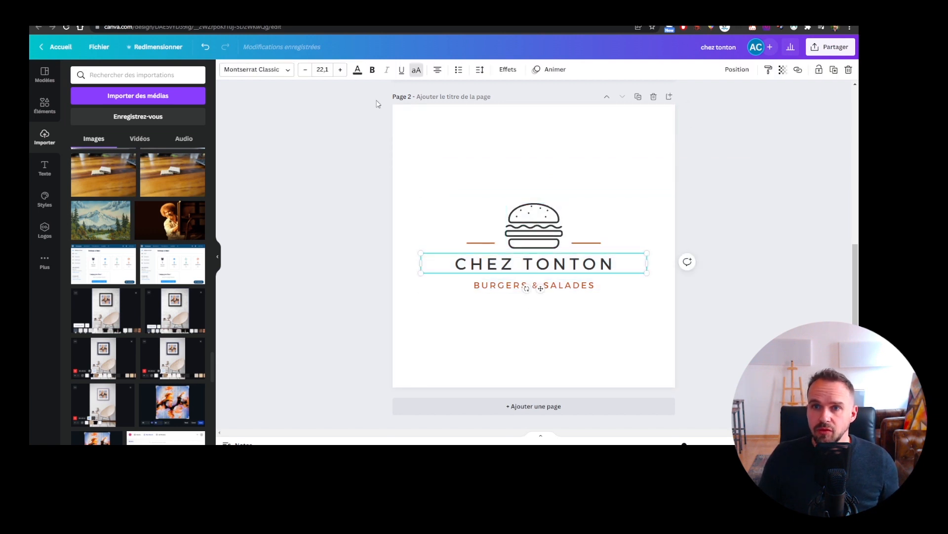
pyautogui.keyDown('shift'); pyautogui.click(584, 243); pyautogui.keyUp('shift')
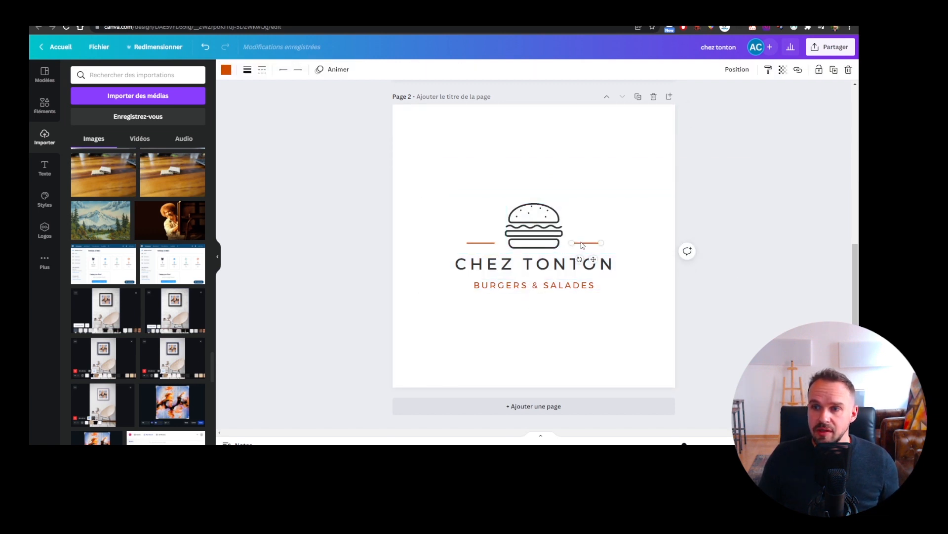
pyautogui.keyDown('shift'); pyautogui.click(514, 292); pyautogui.keyUp('shift')
pyautogui.click(379, 69)
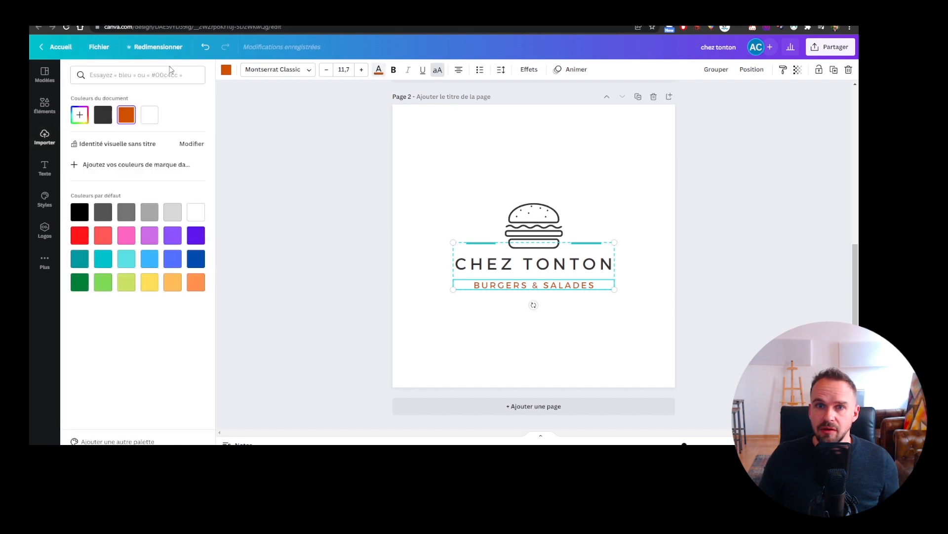
pyautogui.click(103, 114)
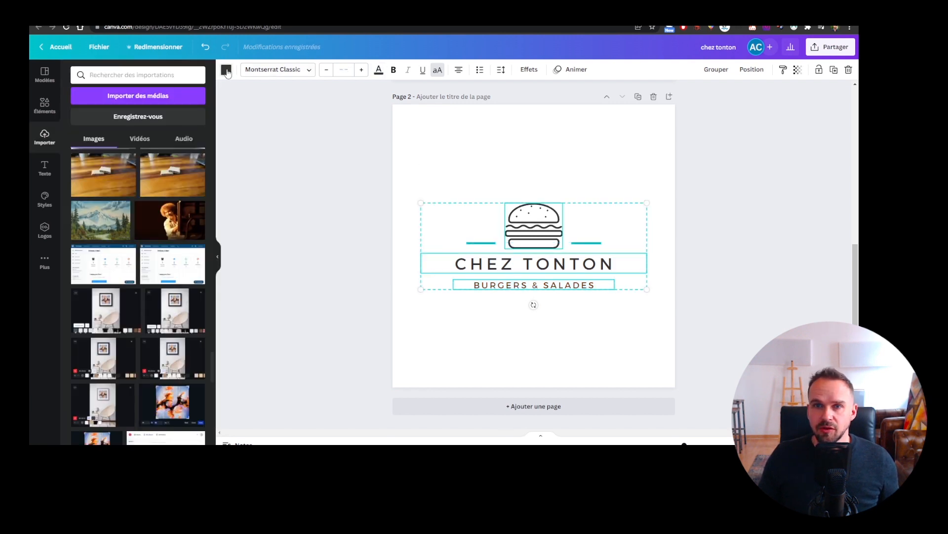
# Change the dark grey colour of the short lines in the page 2 logo to black
pyautogui.click(227, 70)
pyautogui.click(82, 212)
pyautogui.click(404, 142)
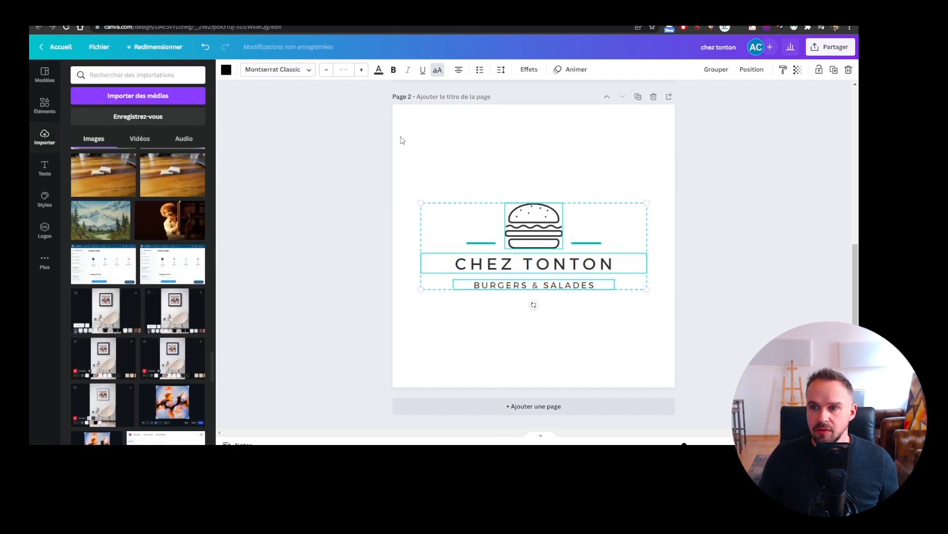
# Rename the design as "Logo Restaurant"
pyautogui.scroll(-5, 639, 336)
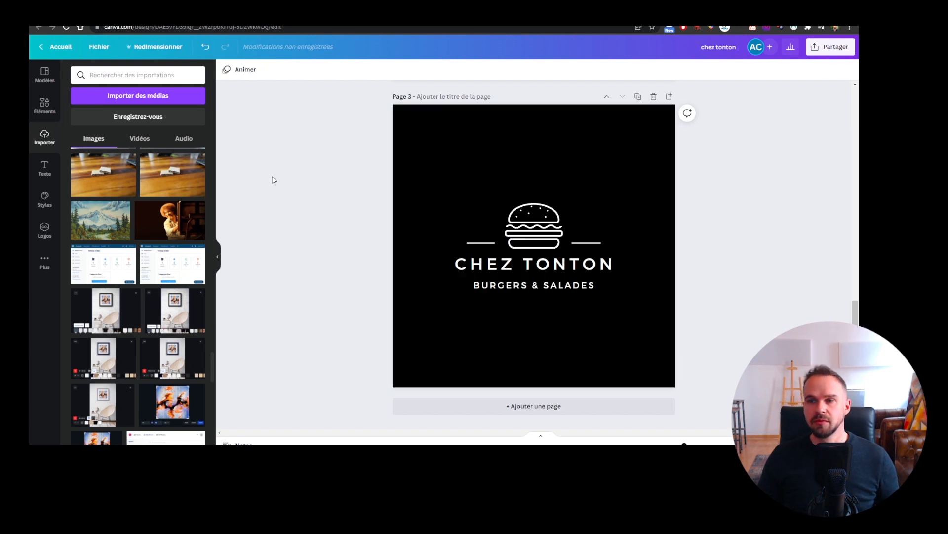
pyautogui.scroll(10, 845, 220)
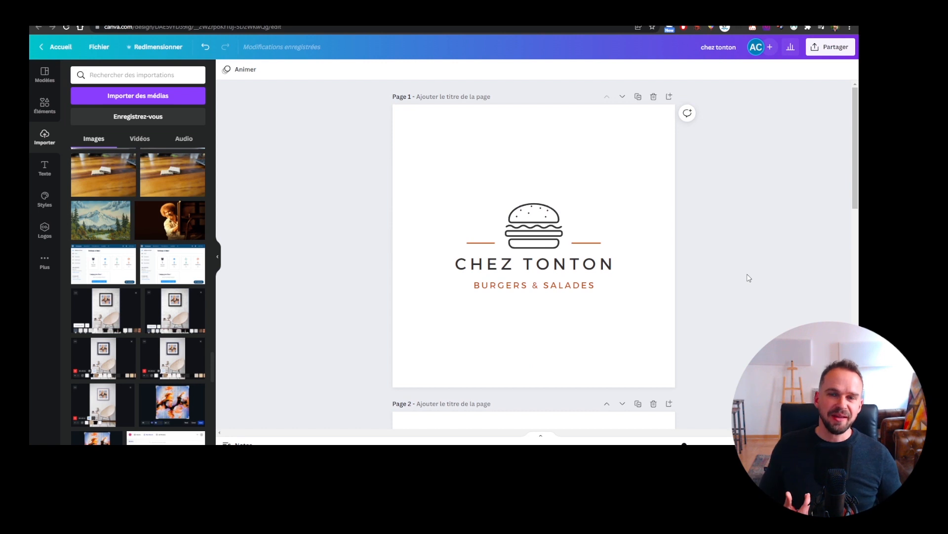
pyautogui.click(718, 47)
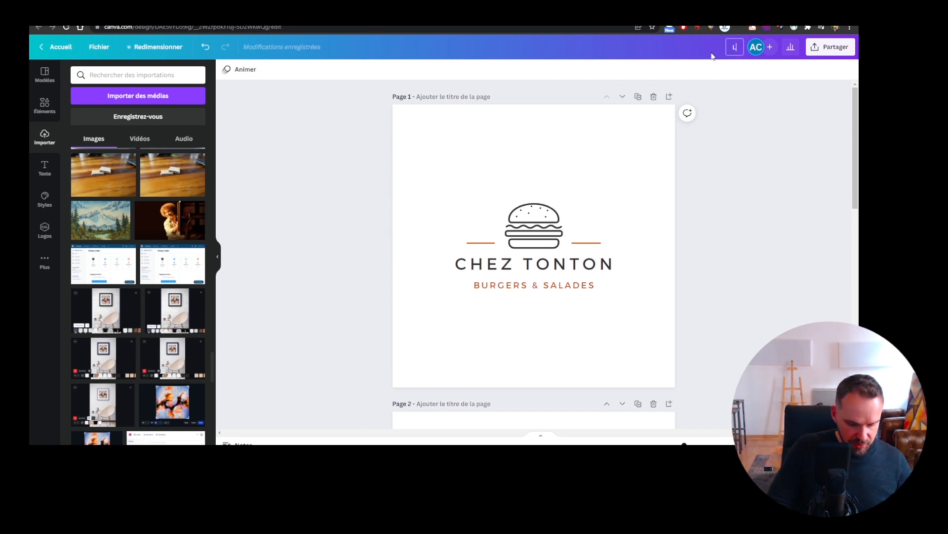
pyautogui.write('Logo Restaurant')
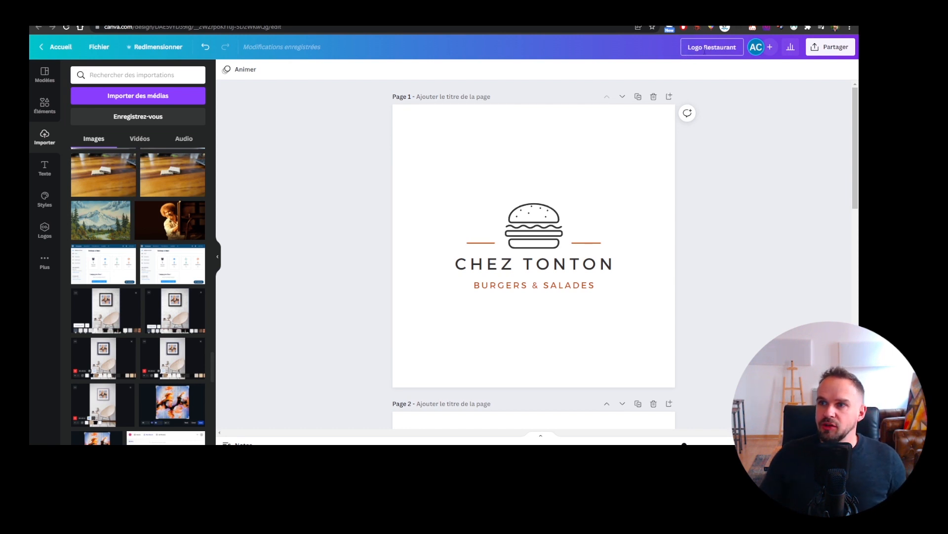
pyautogui.click(803, 176)
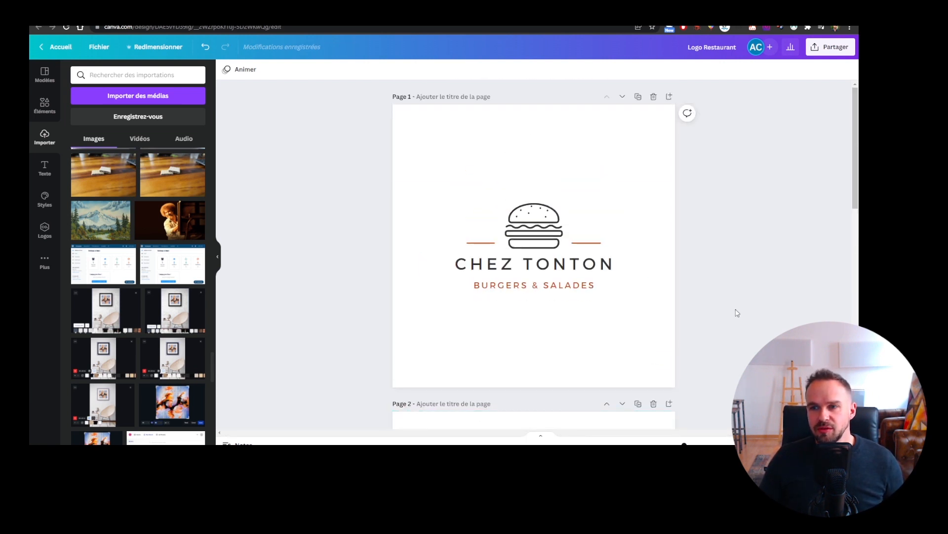
# Search the elements library for "restaurant façade" and place the brick storefront with the burger sign on page 1
pyautogui.moveTo(783, 329); pyautogui.dragTo(383, 149)
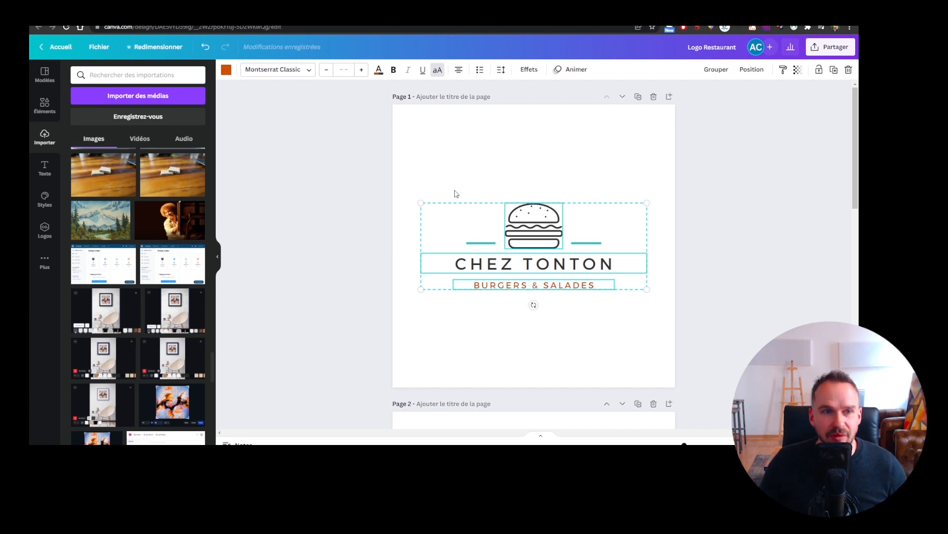
pyautogui.click(45, 104)
pyautogui.click(78, 75)
pyautogui.write('re')
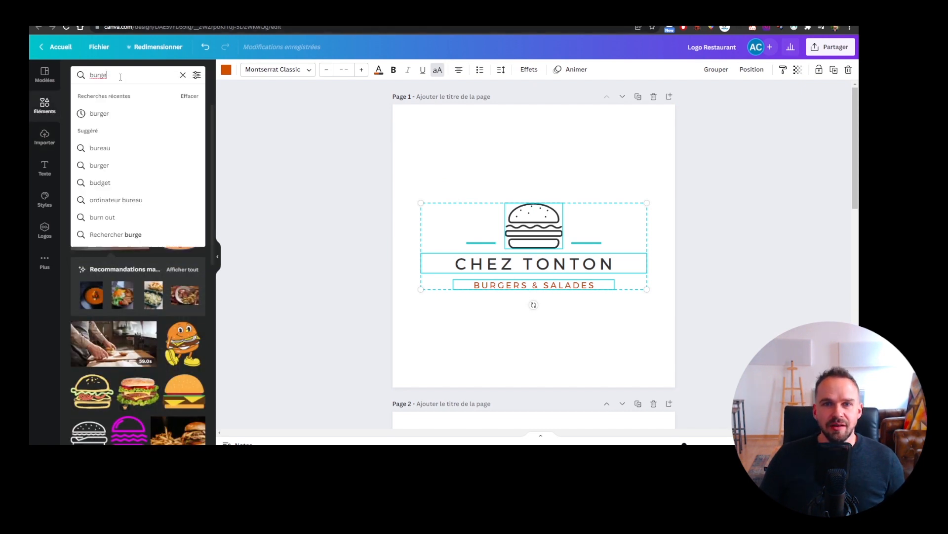
pyautogui.write('staurant')
pyautogui.press('Return')
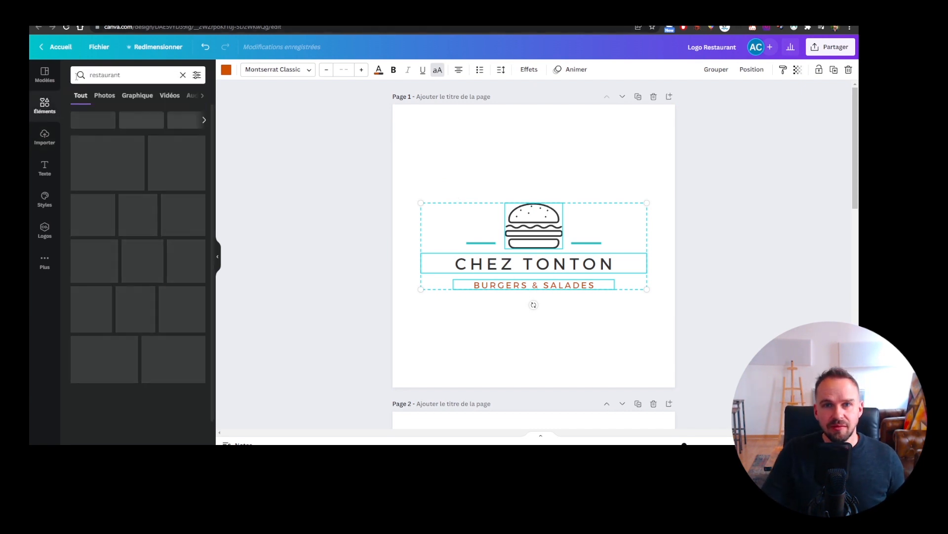
pyautogui.scroll(-3, 81, 239)
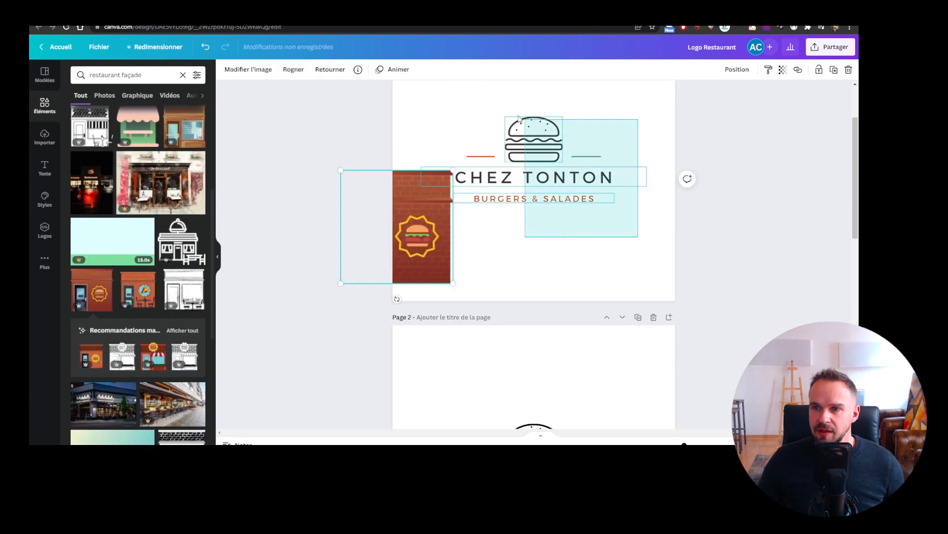
# Group all the logo elements on page 1, shrink the group and move it to the right edge of the page
pyautogui.moveTo(525, 120); pyautogui.dragTo(466, 108)
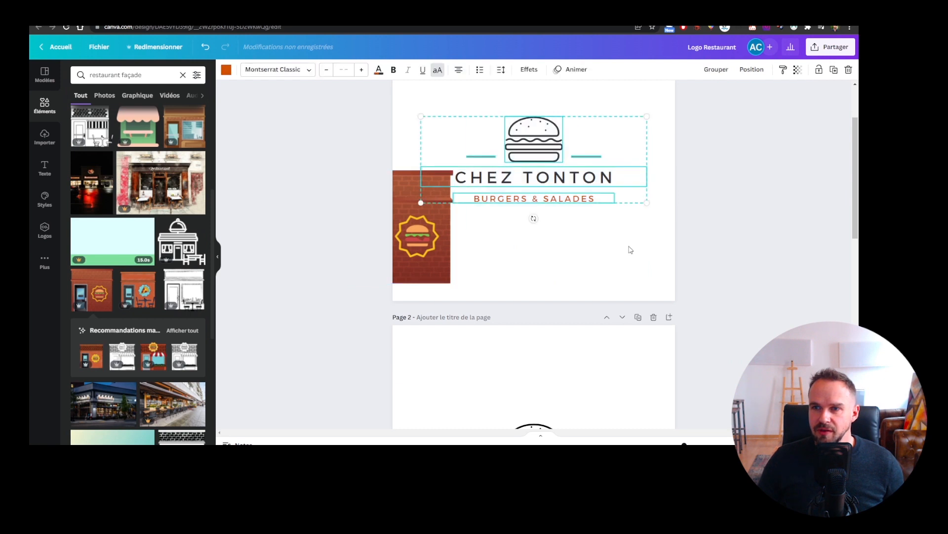
pyautogui.click(719, 74)
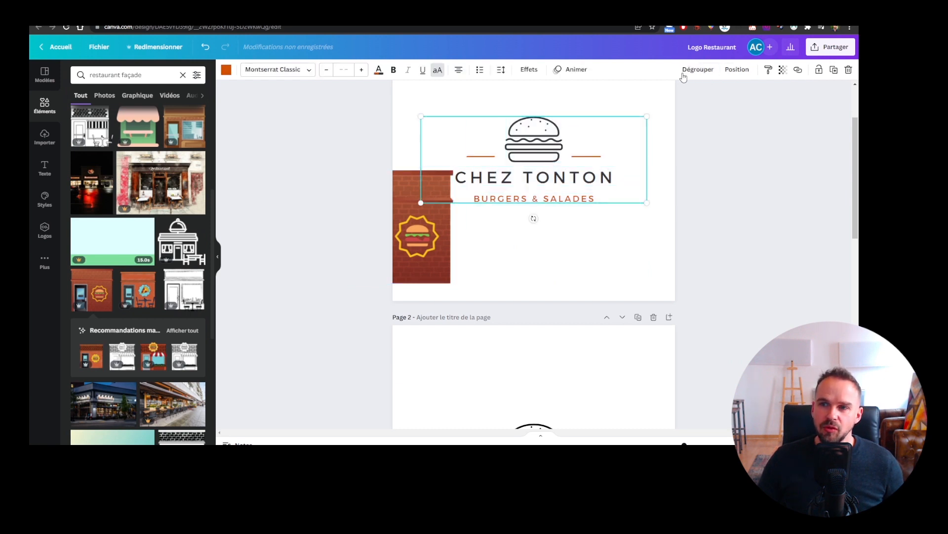
pyautogui.moveTo(647, 203); pyautogui.dragTo(611, 190)
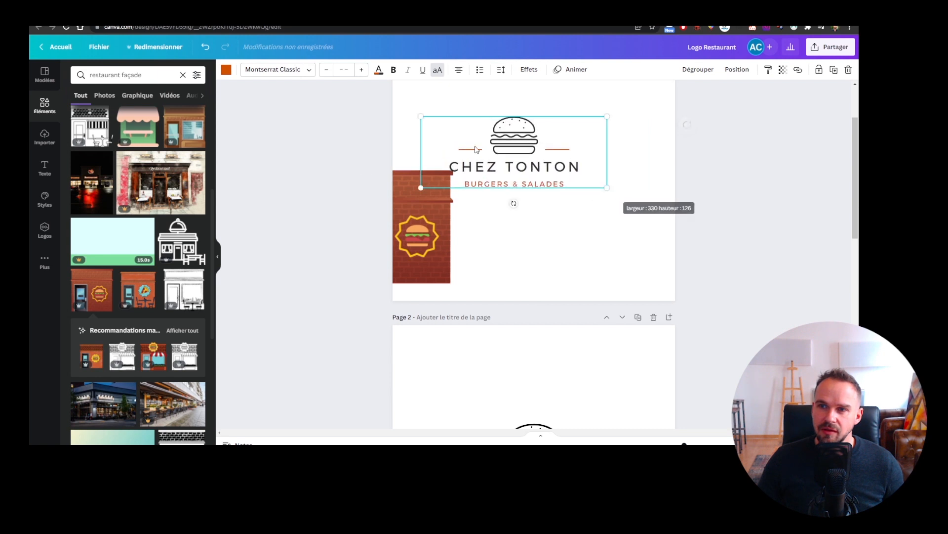
pyautogui.moveTo(532, 170); pyautogui.dragTo(588, 163)
pyautogui.moveTo(664, 182); pyautogui.dragTo(609, 155)
pyautogui.moveTo(541, 152); pyautogui.dragTo(607, 150)
# Move the brick storefront fully onto page 1 and enlarge it to fill most of the page
pyautogui.click(422, 227)
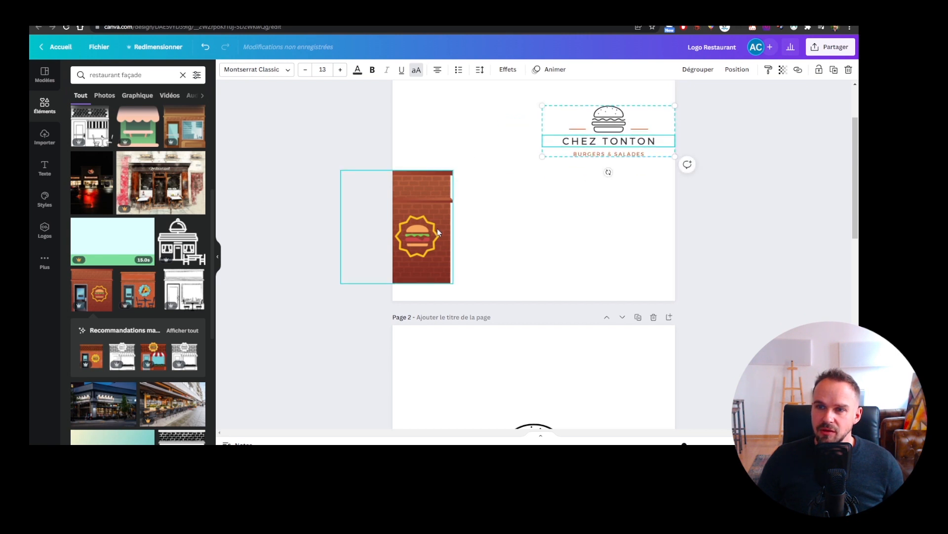
pyautogui.moveTo(422, 227); pyautogui.dragTo(495, 164)
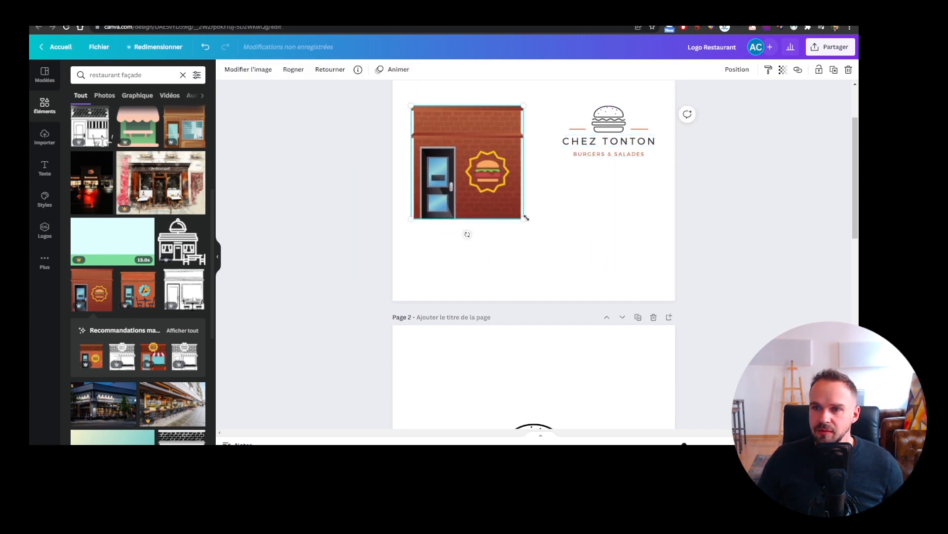
pyautogui.moveTo(526, 217); pyautogui.dragTo(582, 278)
# Move the logo clear of the storefront and cover its burger sign with a resized white circle from a "cercle" search
pyautogui.click(617, 144)
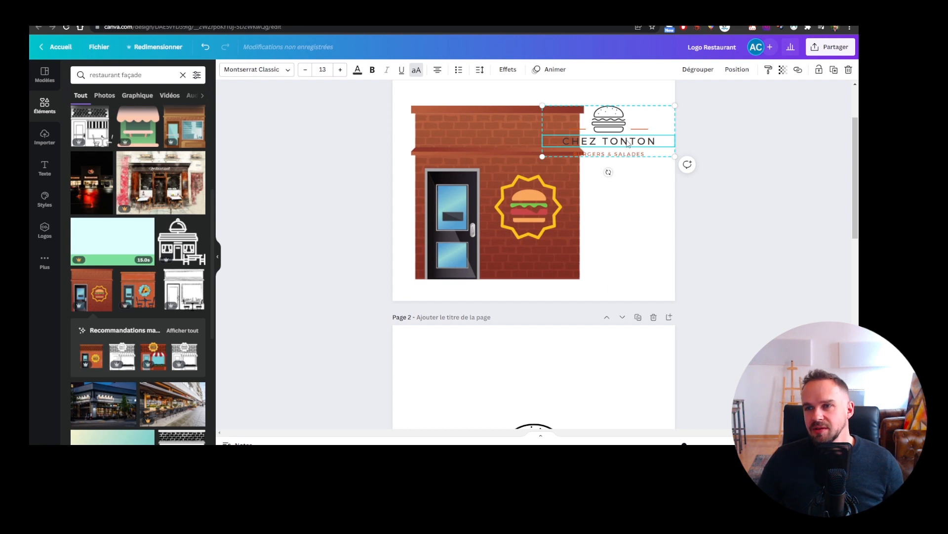
pyautogui.moveTo(627, 143); pyautogui.dragTo(675, 156)
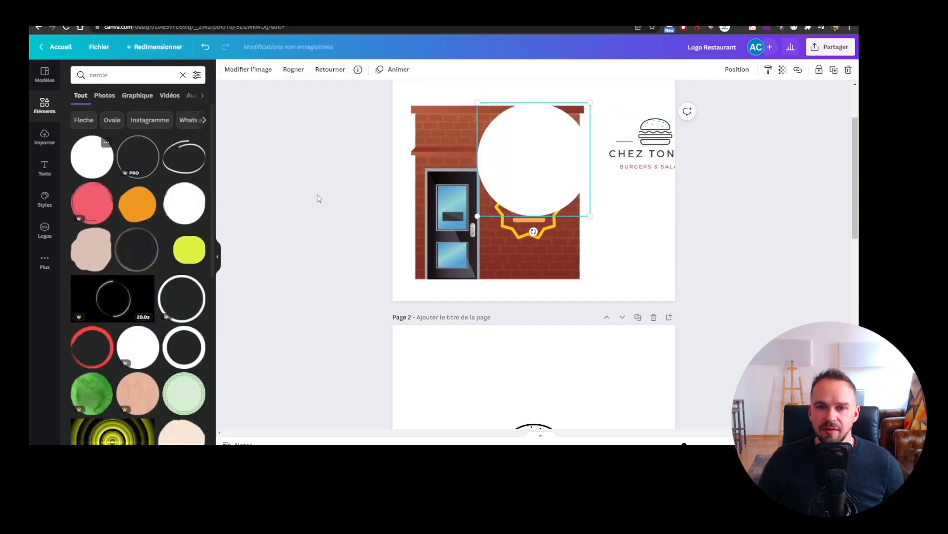
pyautogui.moveTo(540, 188); pyautogui.dragTo(494, 185)
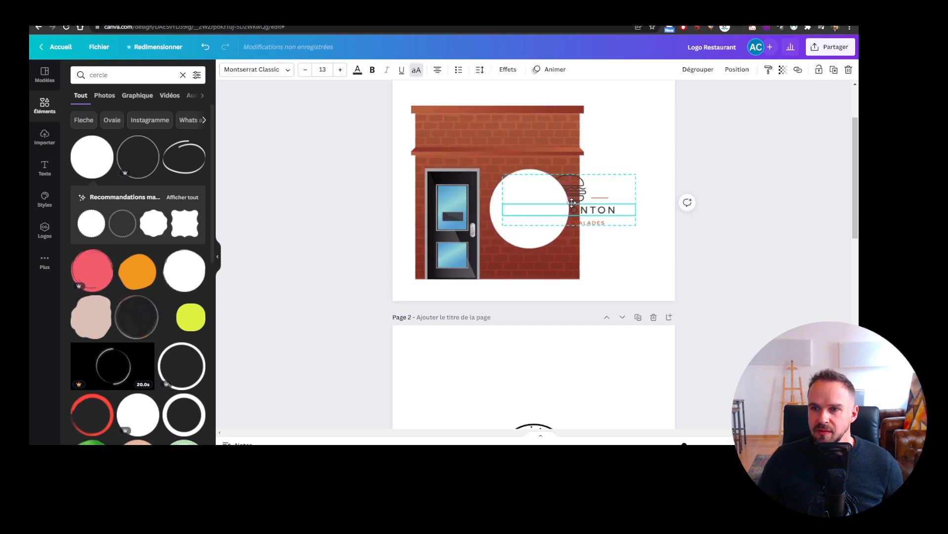
# Move the logo group onto the white circle and bring it forward in the stacking order
pyautogui.moveTo(571, 202); pyautogui.dragTo(567, 207)
pyautogui.click(566, 206)
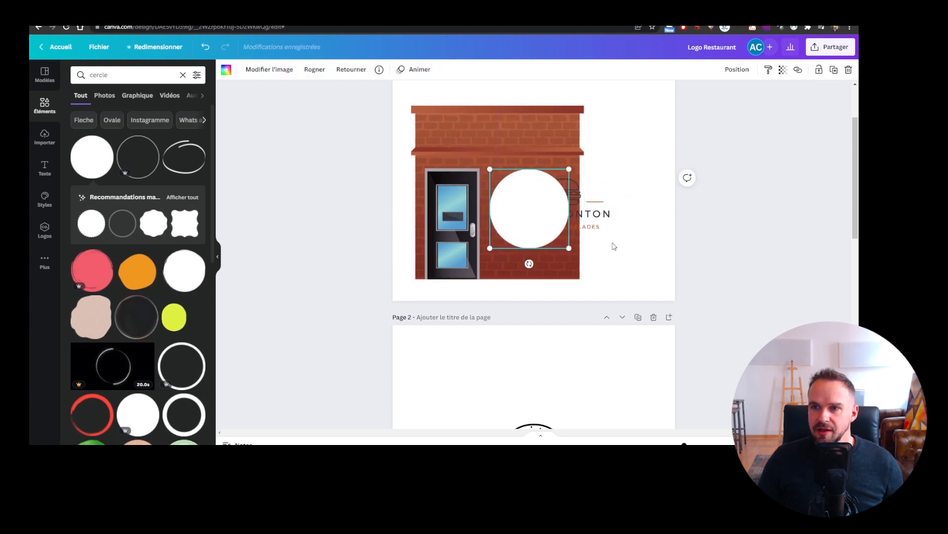
pyautogui.click(595, 218)
pyautogui.click(736, 69)
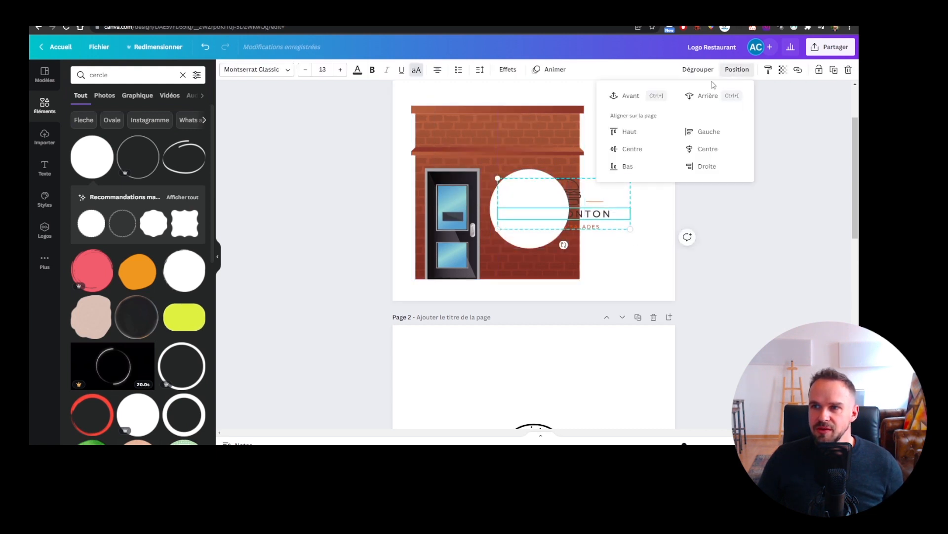
pyautogui.click(630, 99)
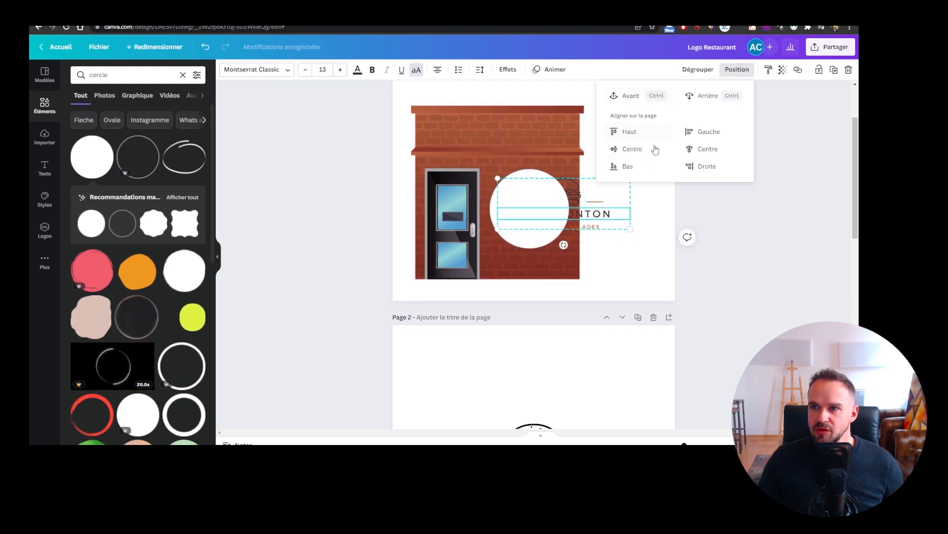
# Shrink the logo group to fit inside the white circle and centre it there as the storefront sign
pyautogui.click(661, 229)
pyautogui.click(592, 215)
pyautogui.moveTo(537, 213); pyautogui.dragTo(536, 213)
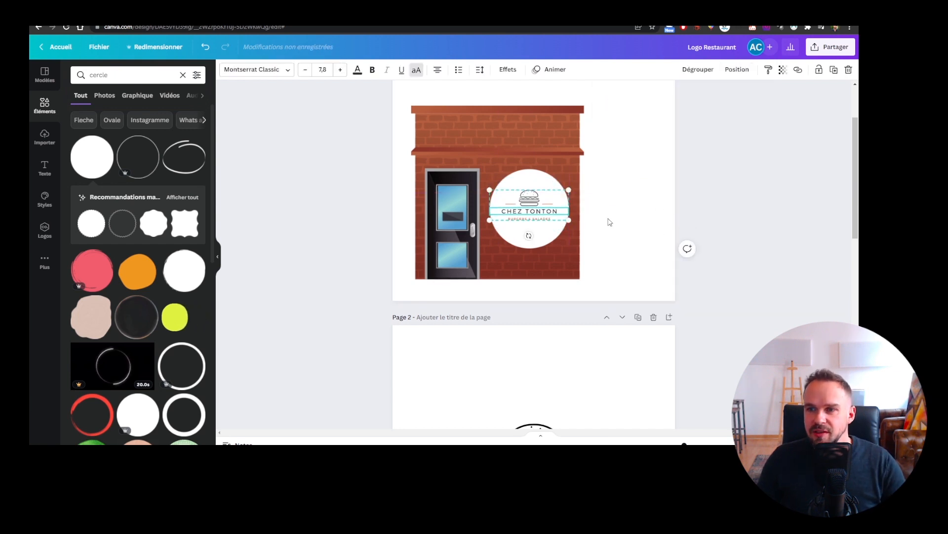
pyautogui.click(610, 222)
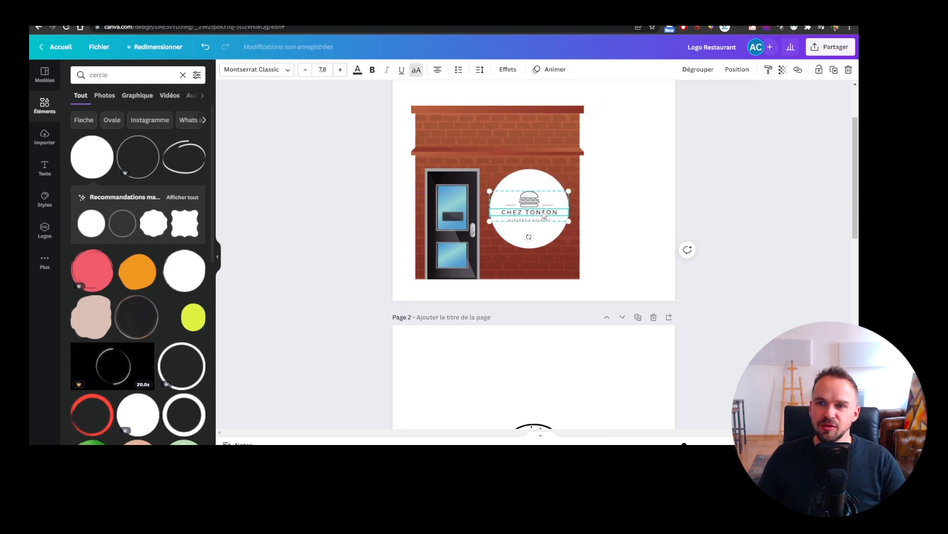
pyautogui.click(616, 222)
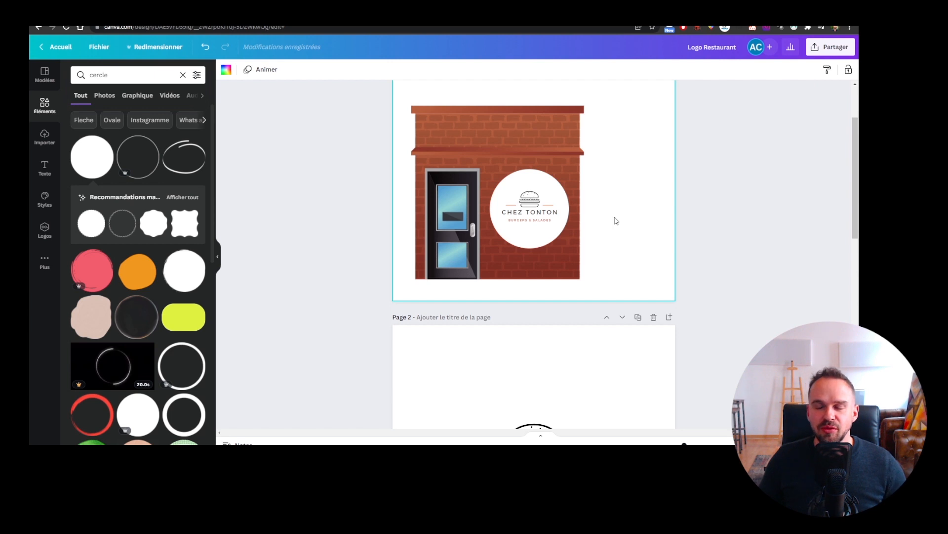
pyautogui.click(543, 212)
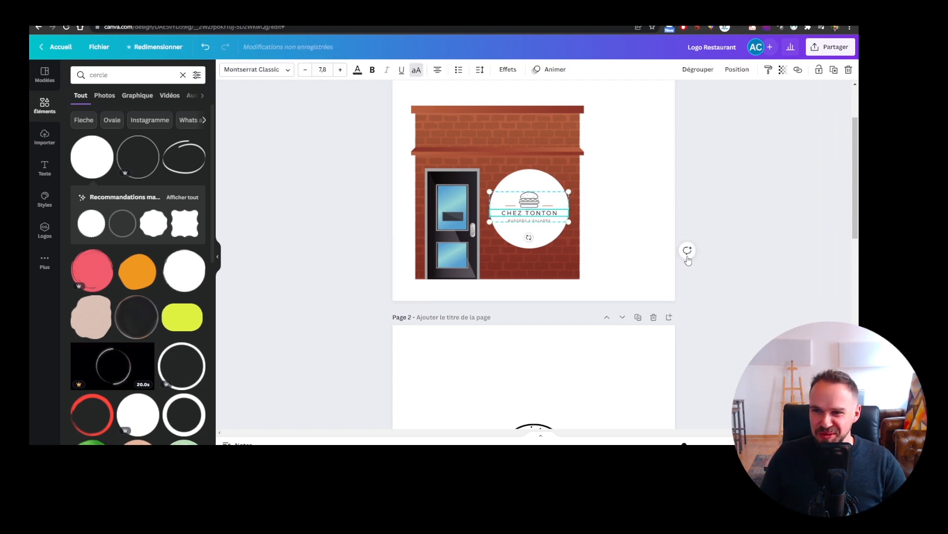
# Enlarge the logo slightly on the storefront sign, and delete the brick storefront and white circle from page 1, keeping the logo
pyautogui.moveTo(567, 192); pyautogui.dragTo(576, 193)
pyautogui.click(652, 218)
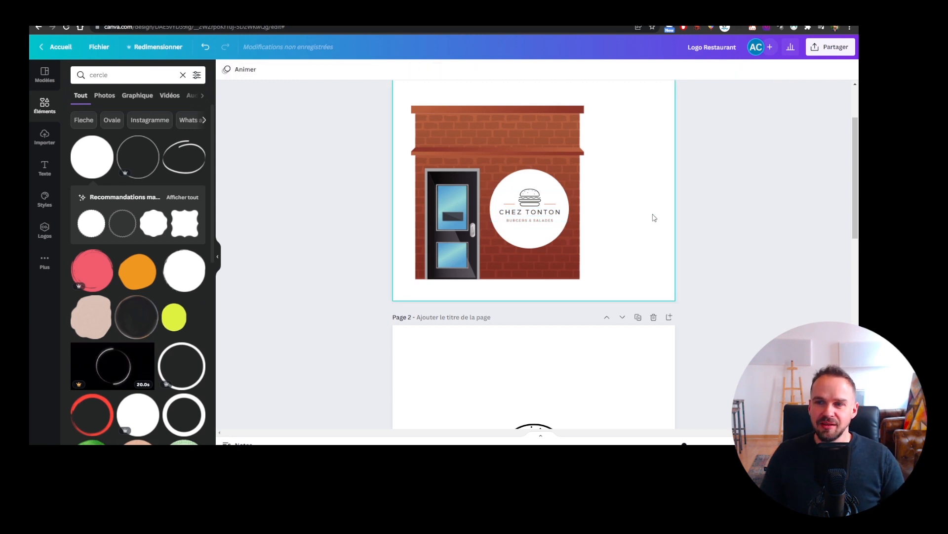
pyautogui.click(547, 276)
pyautogui.press('Delete')
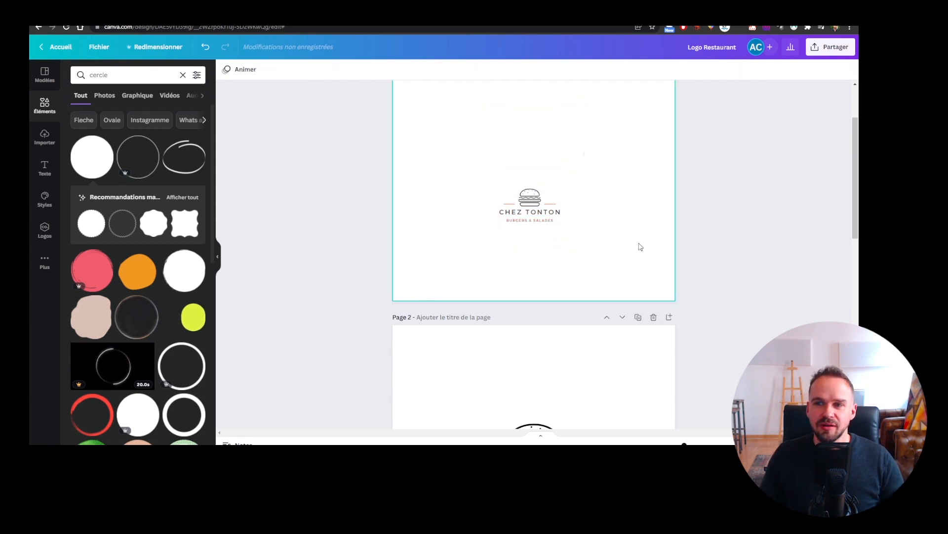
pyautogui.scroll(3, 470, 277)
# Search the elements for "camionette", add the white van with blue windows to page 1 and enlarge it above the logo
pyautogui.doubleClick(129, 76)
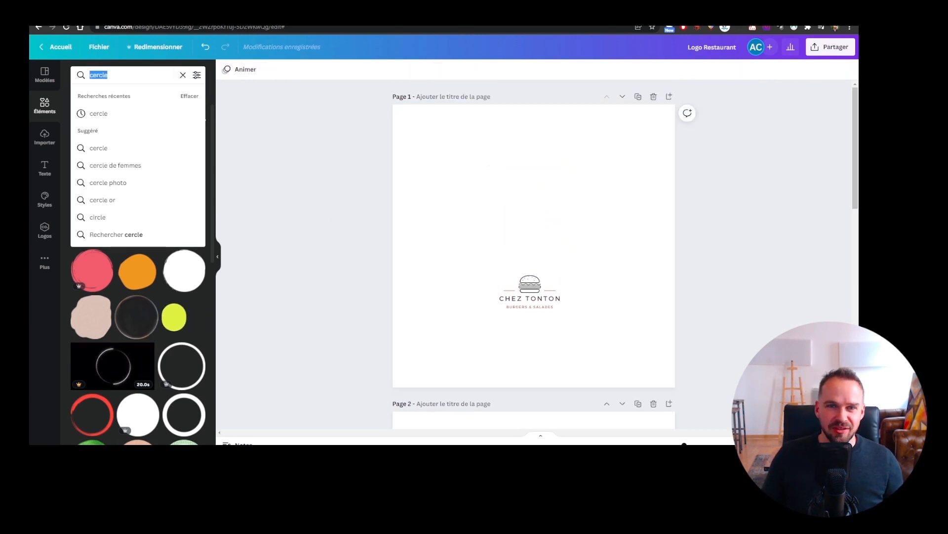
pyautogui.click(320, 187)
pyautogui.doubleClick(106, 76)
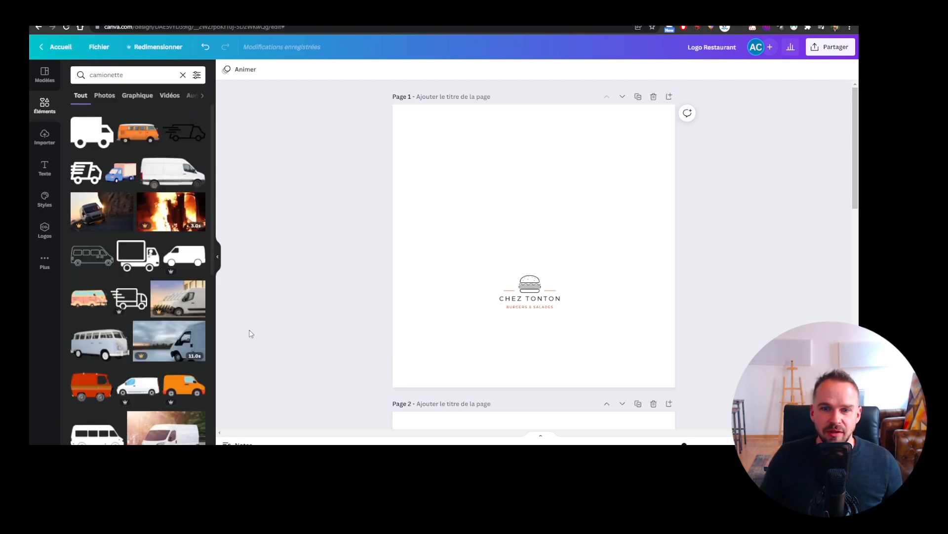
pyautogui.click(138, 386)
pyautogui.moveTo(554, 233); pyautogui.dragTo(630, 266)
# Give page 1 a light grey background and move the logo onto the rear side panel of the van
pyautogui.click(642, 316)
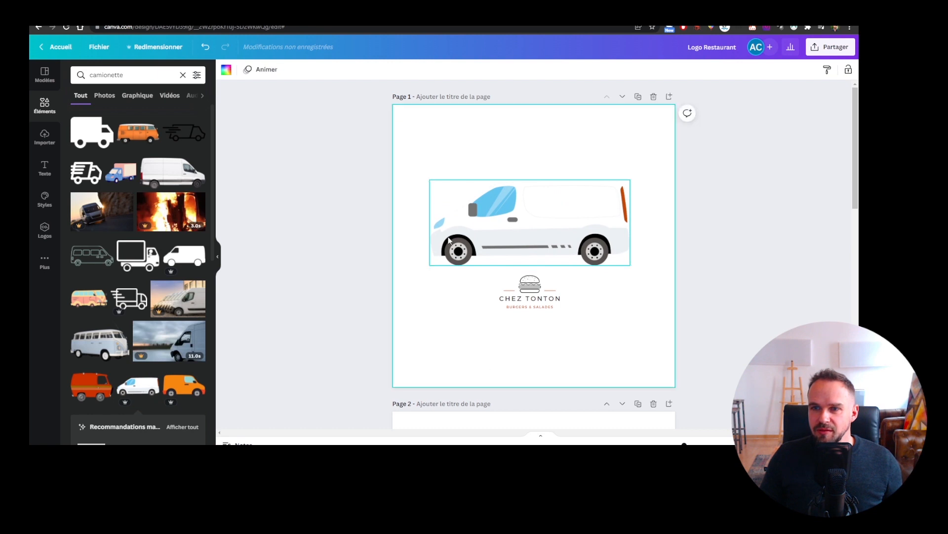
pyautogui.moveTo(544, 289); pyautogui.dragTo(582, 204)
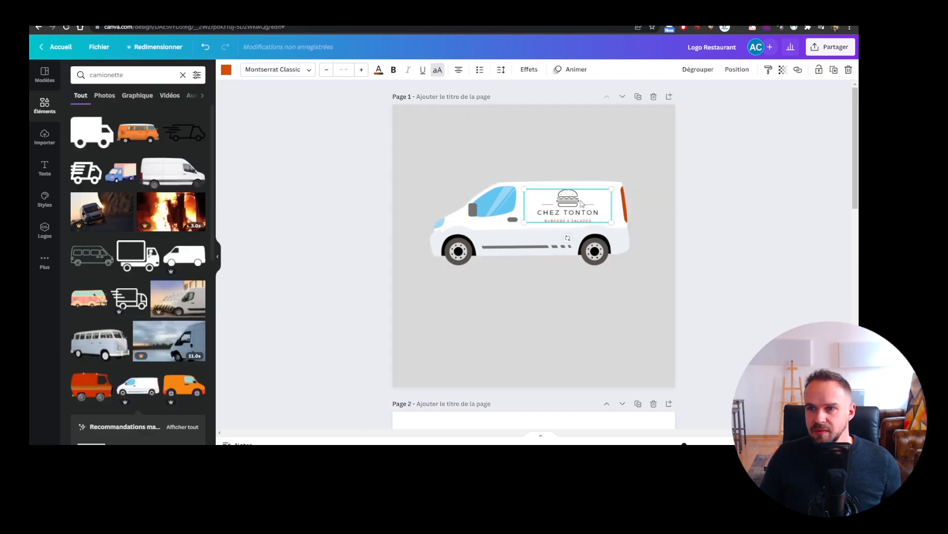
# Select the van and logo together, enlarge them to span most of the page width and centre them on page 1
pyautogui.click(731, 271)
pyautogui.moveTo(731, 271); pyautogui.dragTo(580, 230)
pyautogui.moveTo(628, 266); pyautogui.dragTo(655, 289)
pyautogui.moveTo(561, 232); pyautogui.dragTo(544, 250)
pyautogui.click(734, 301)
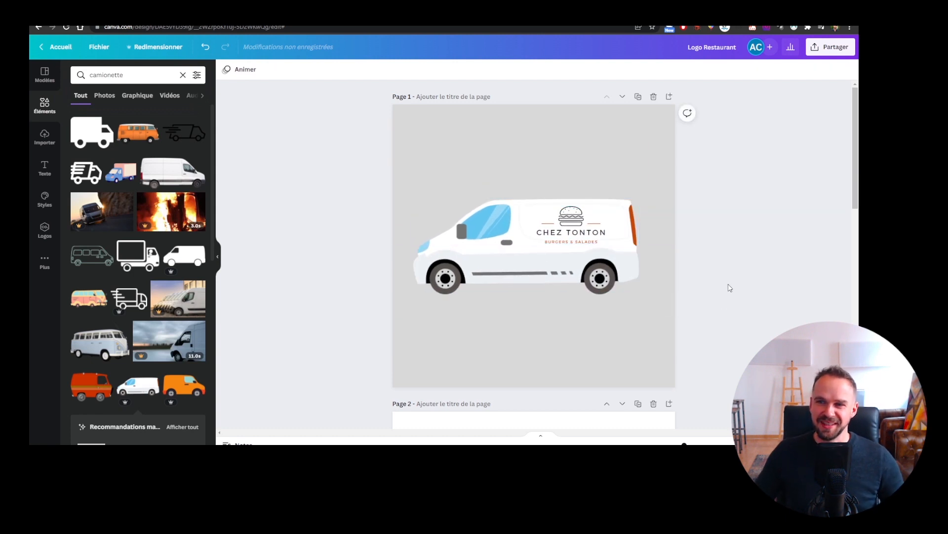